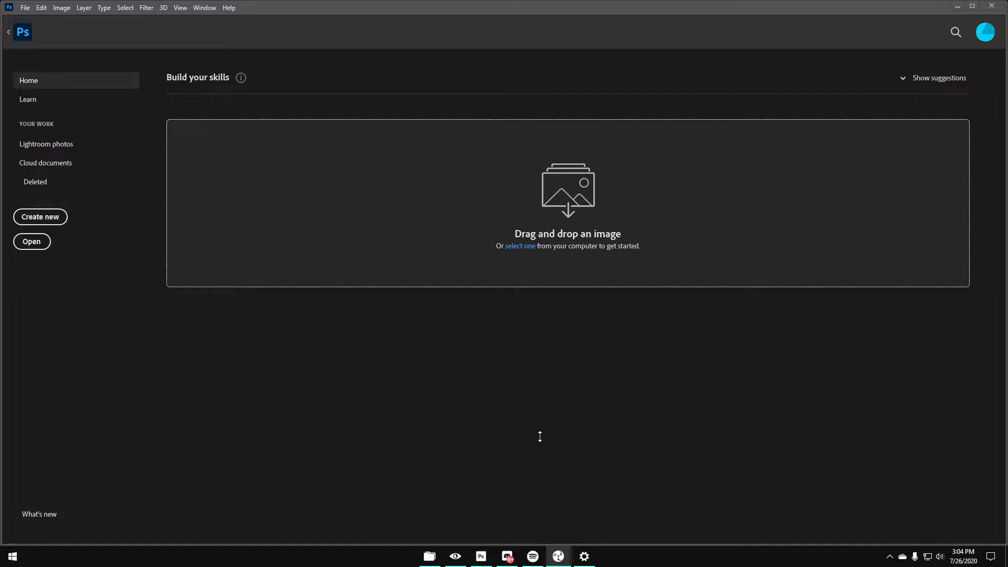
- Create a new 500 x 500 px, 300 ppi document with a transparent background
{"action": "left_click", "coordinate": [54, 218]}
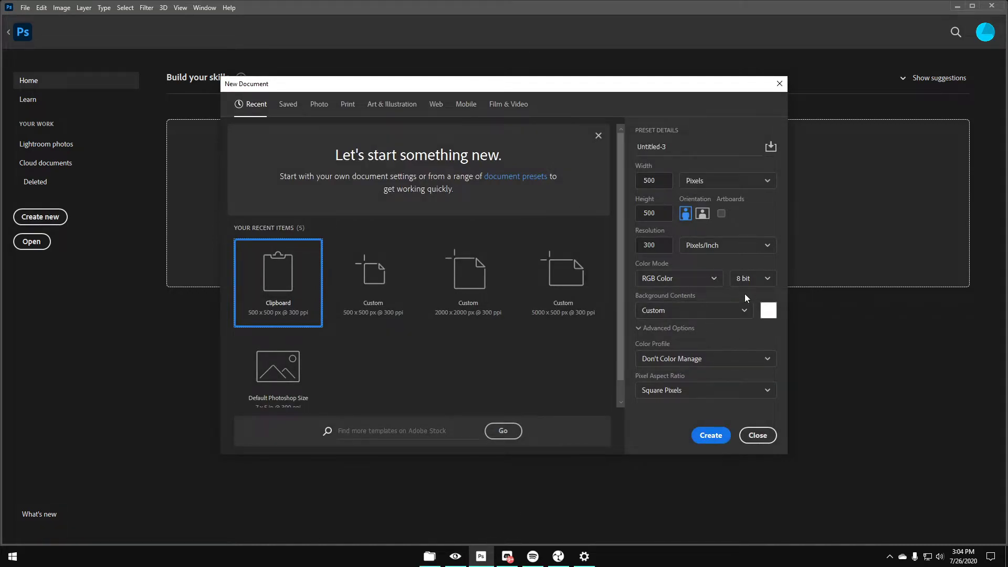
{"action": "left_click", "coordinate": [682, 310]}
{"action": "left_click", "coordinate": [651, 387]}
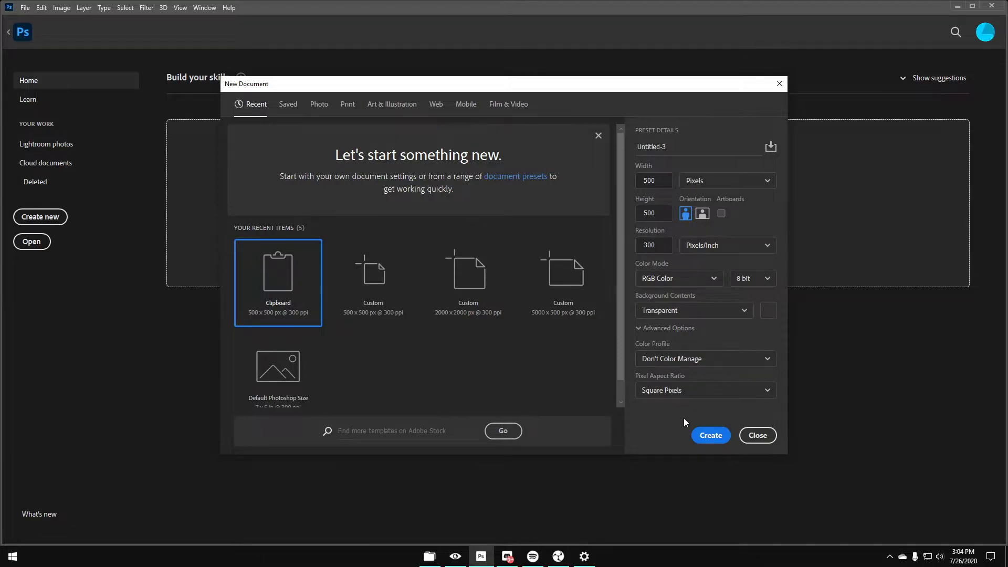
{"action": "left_click", "coordinate": [704, 442]}
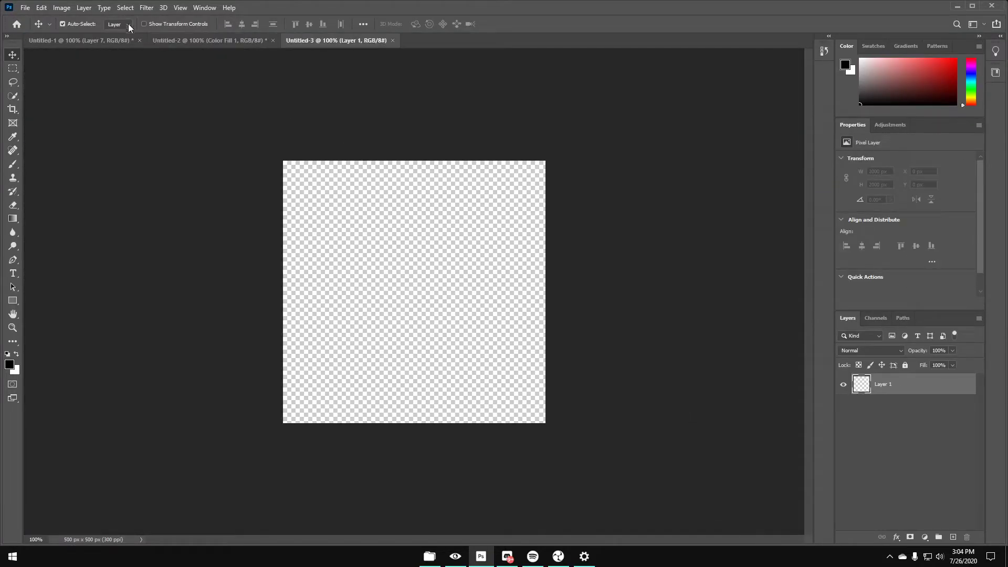
- Look over the finished example icons in the icons folder in File Explorer and return to the blank document
{"action": "left_click", "coordinate": [430, 556]}
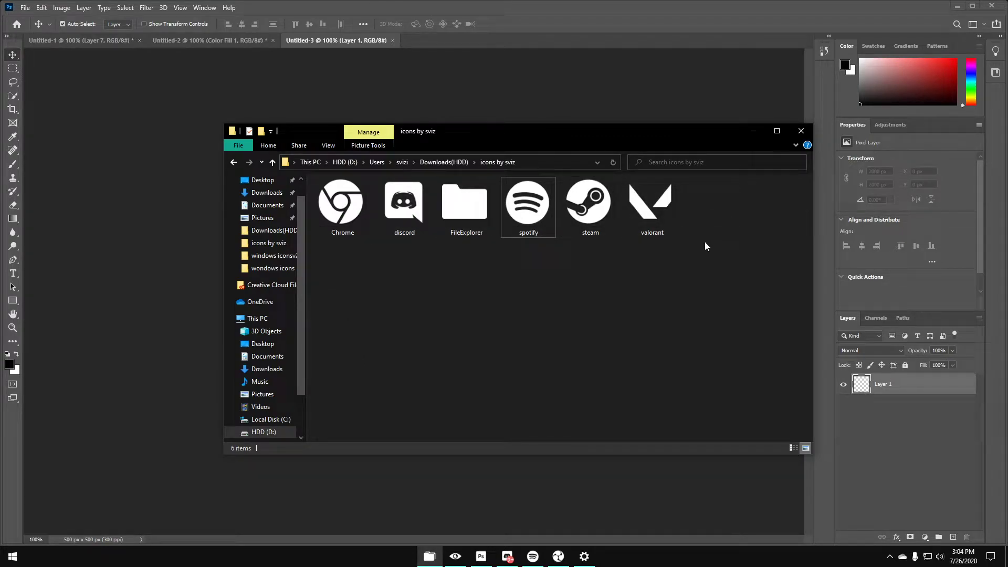
{"action": "left_click_drag", "start_coordinate": [704, 242], "coordinate": [419, 270]}
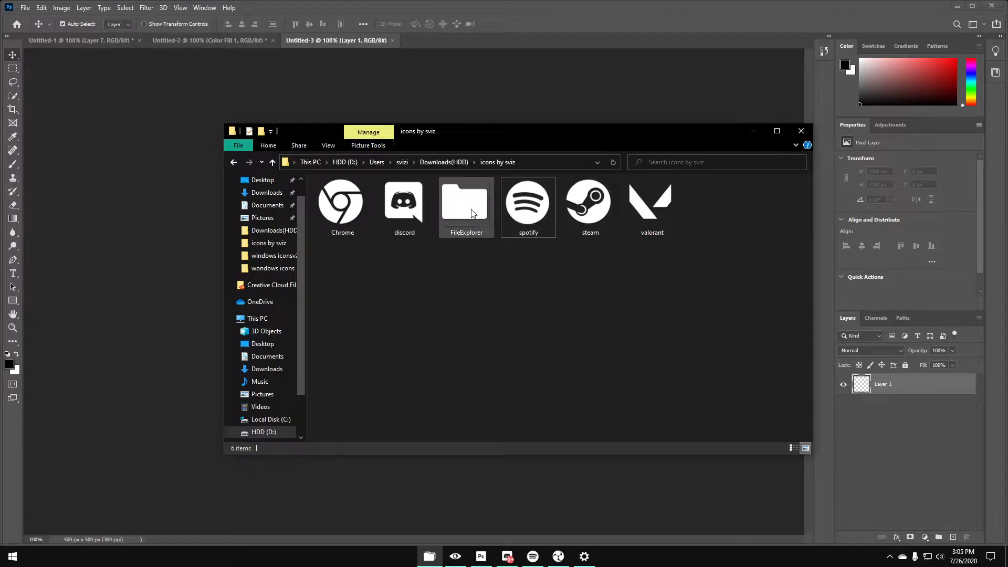
{"action": "left_click", "coordinate": [752, 132]}
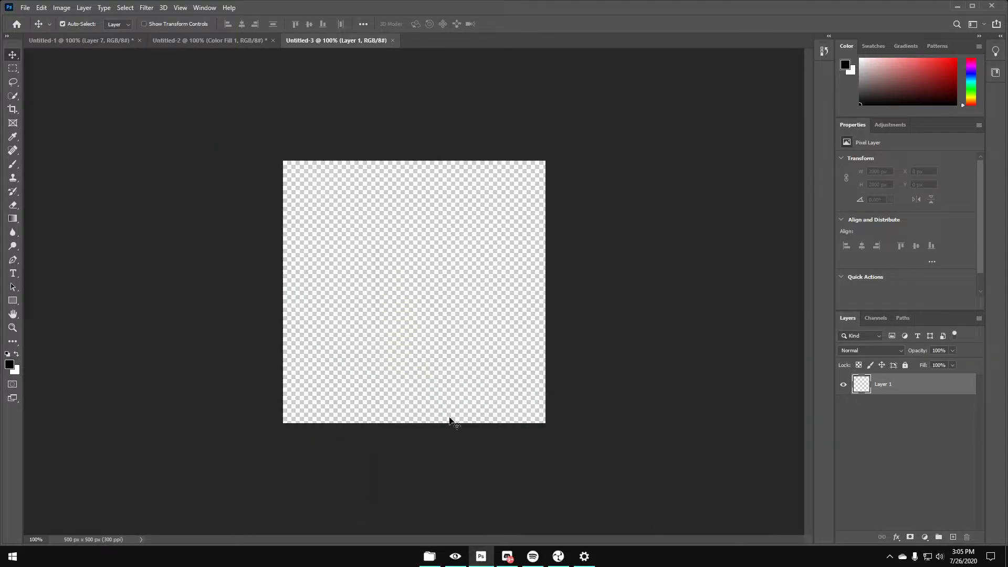
- Switch to the web browser, shrink its window over Photoshop and go to flaticon.com
{"action": "left_click", "coordinate": [462, 560]}
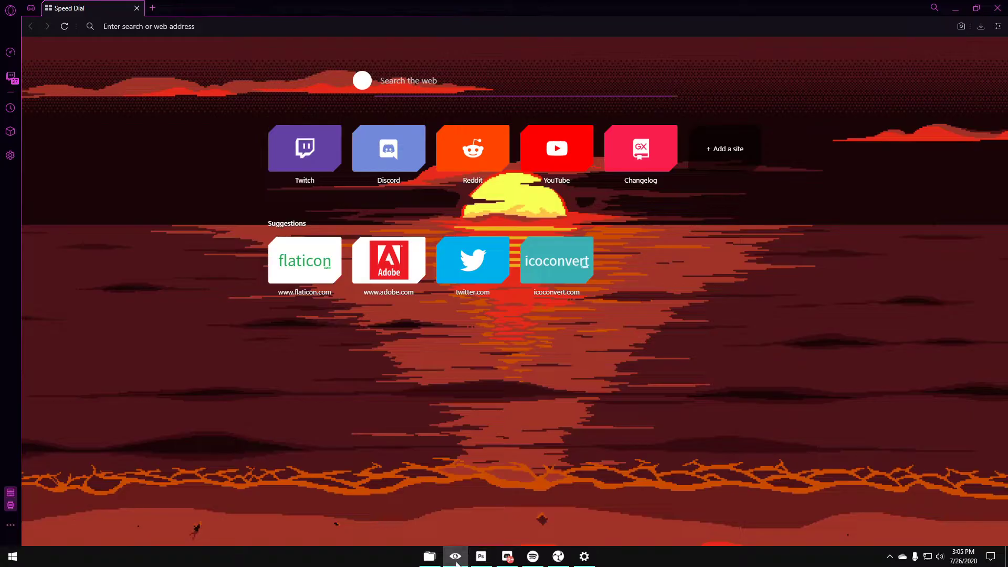
{"action": "left_click_drag", "start_coordinate": [207, 8], "coordinate": [341, 55]}
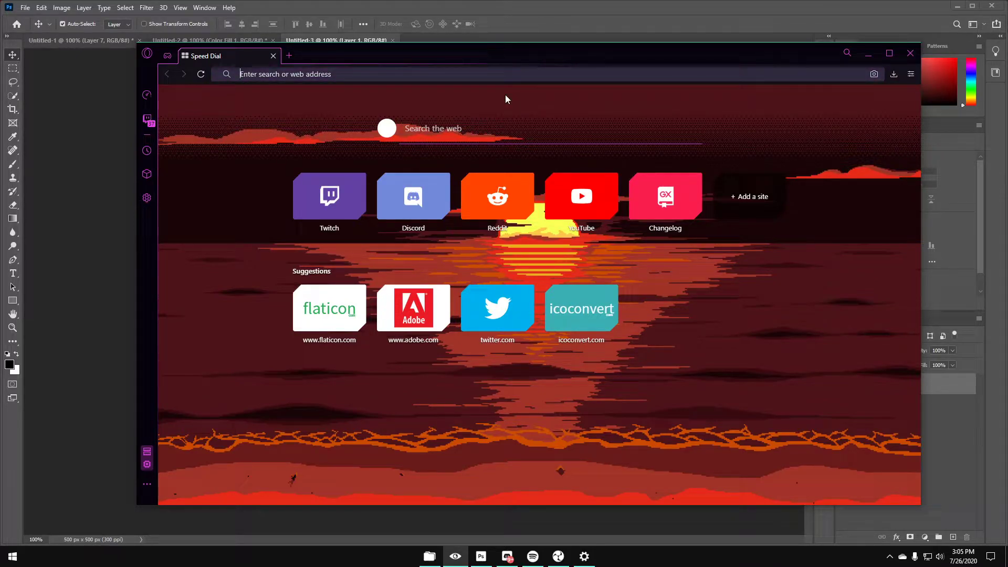
{"action": "type", "text": "flaticon.com"}
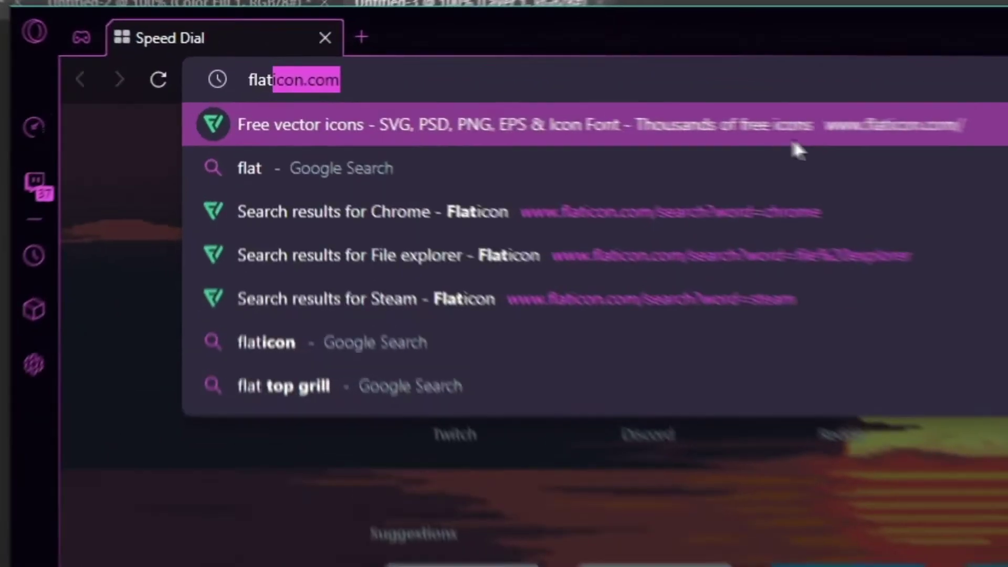
{"action": "key", "text": "Return"}
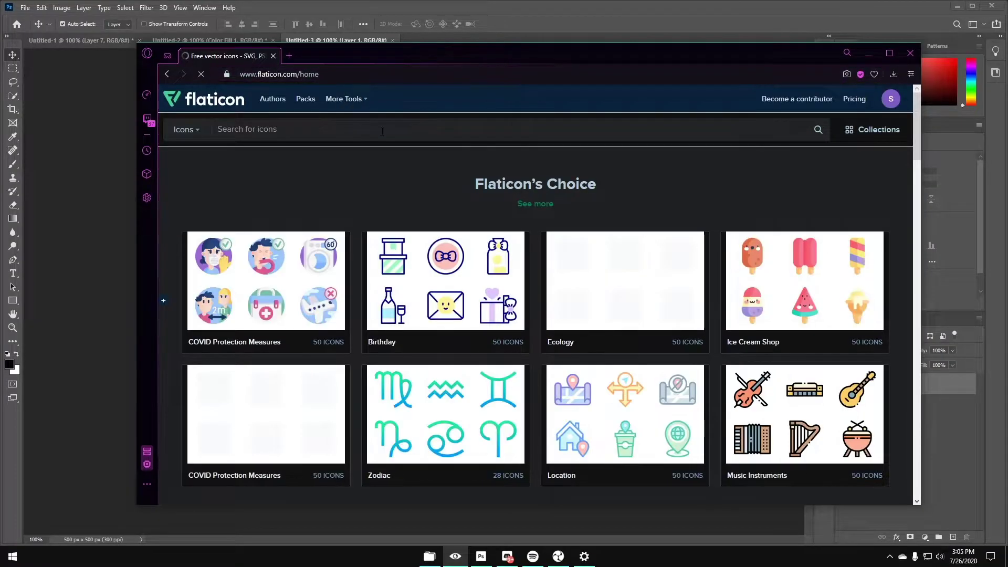
- Search Flaticon for "after effects" icons
{"action": "left_click_drag", "start_coordinate": [419, 57], "coordinate": [445, 58]}
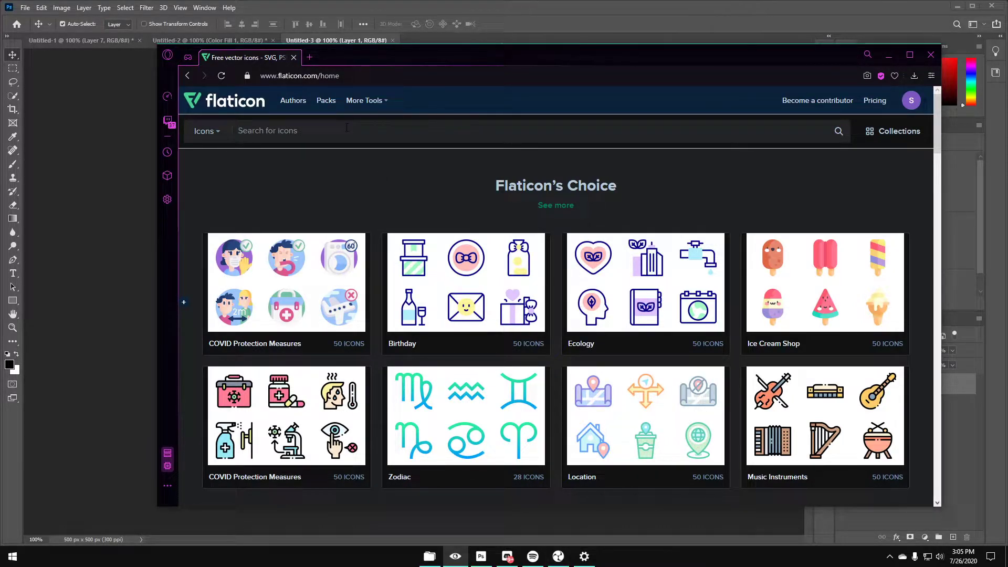
{"action": "type", "text": "afte"}
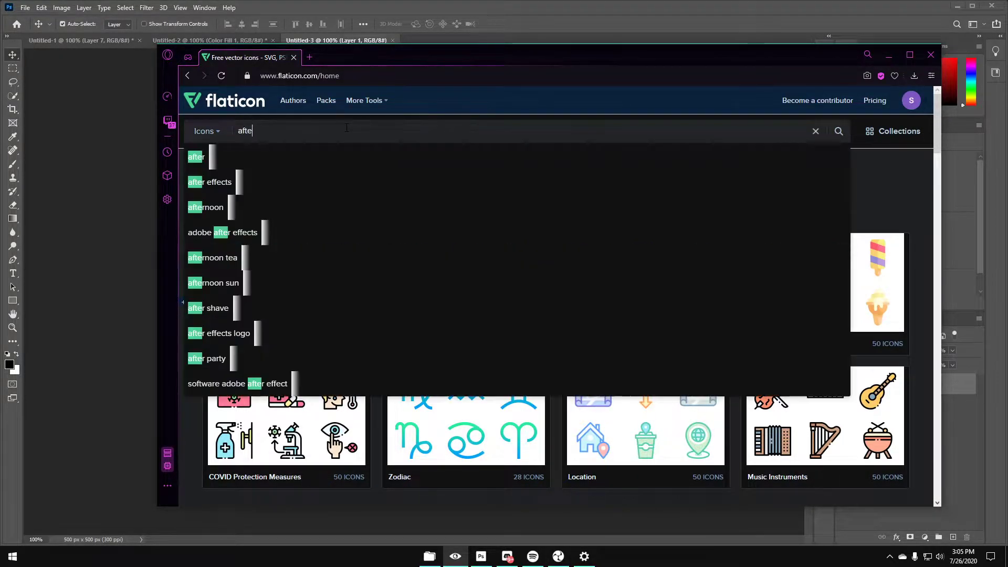
{"action": "type", "text": "r effects"}
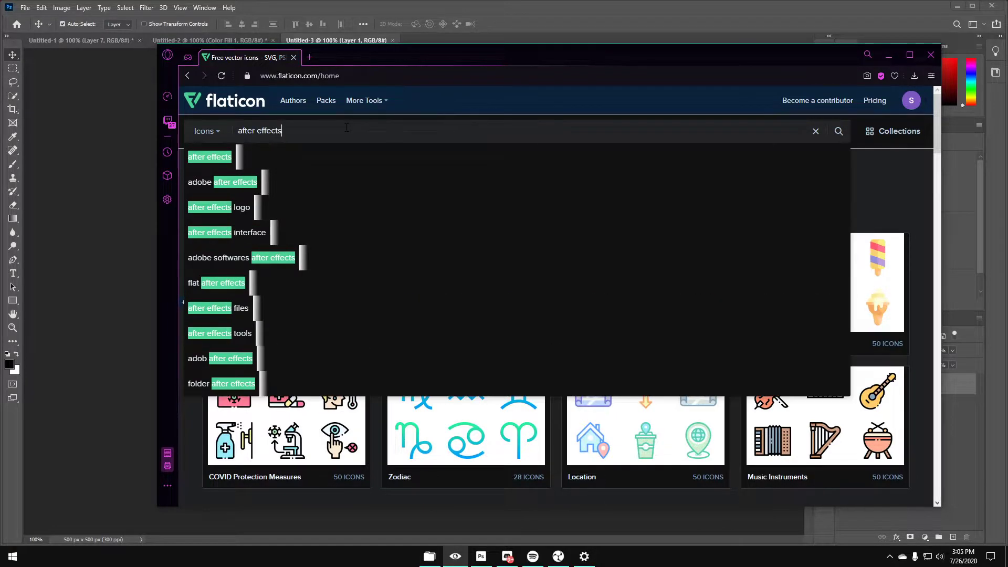
{"action": "key", "text": "Return"}
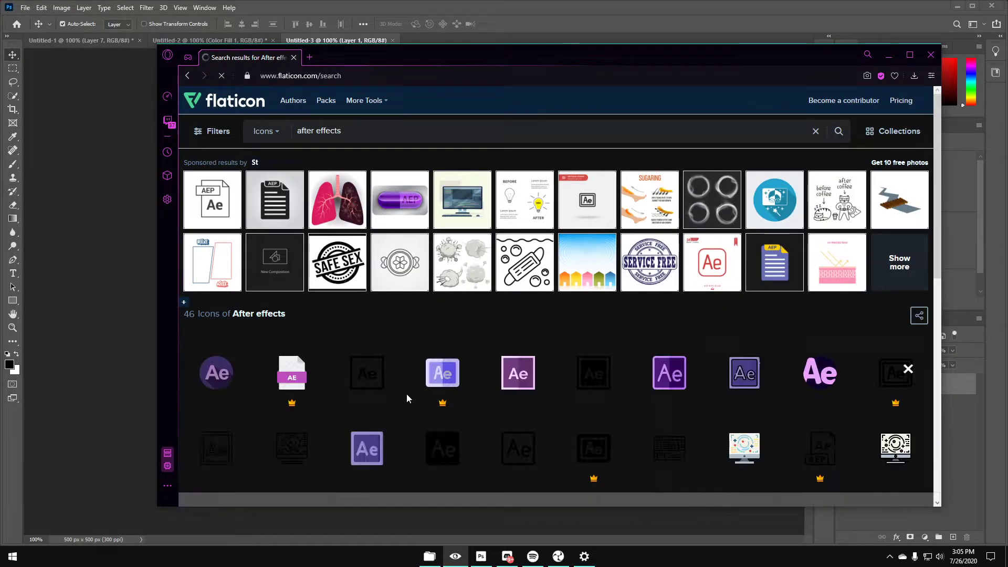
- Download the black outlined square After Effects icon by Freepik as a free SVG
{"action": "scroll", "coordinate": [571, 402], "scroll_direction": "down", "scroll_amount": 3}
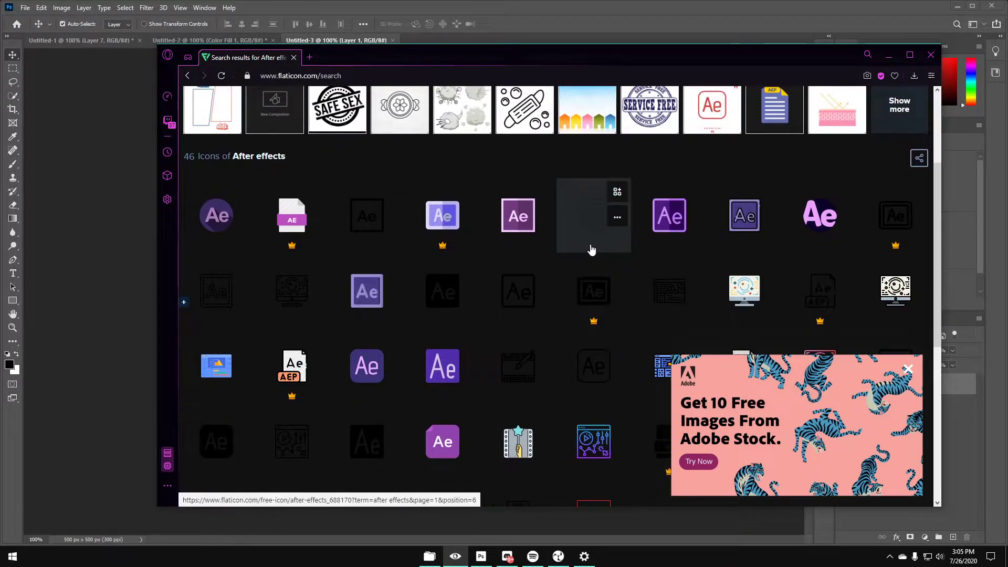
{"action": "left_click", "coordinate": [362, 222]}
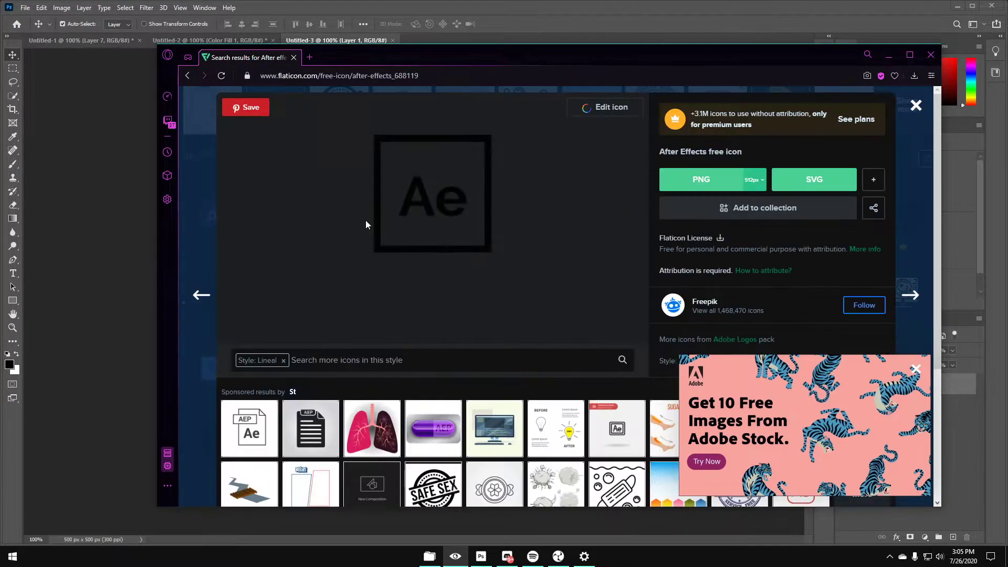
{"action": "left_click", "coordinate": [788, 182]}
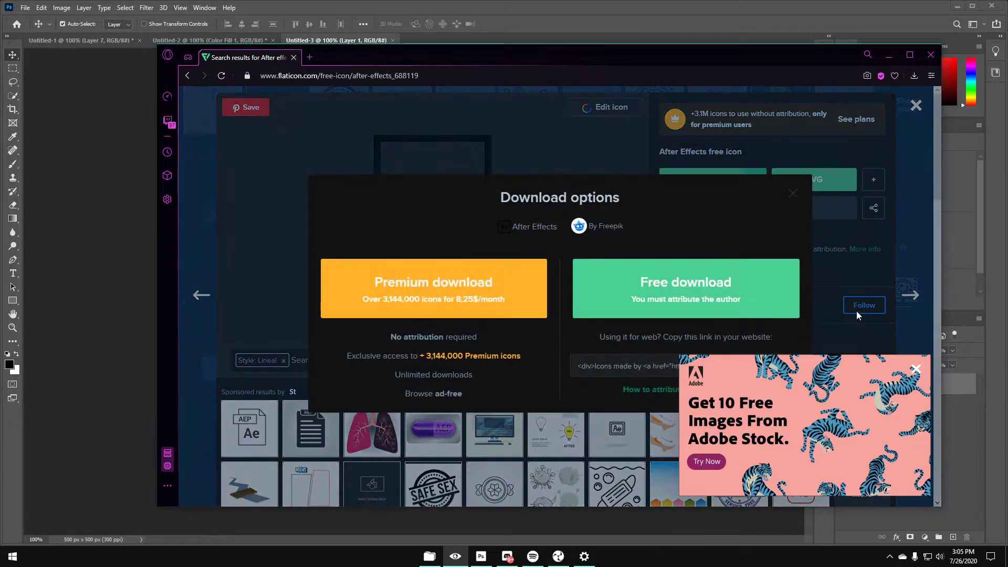
{"action": "left_click", "coordinate": [712, 275]}
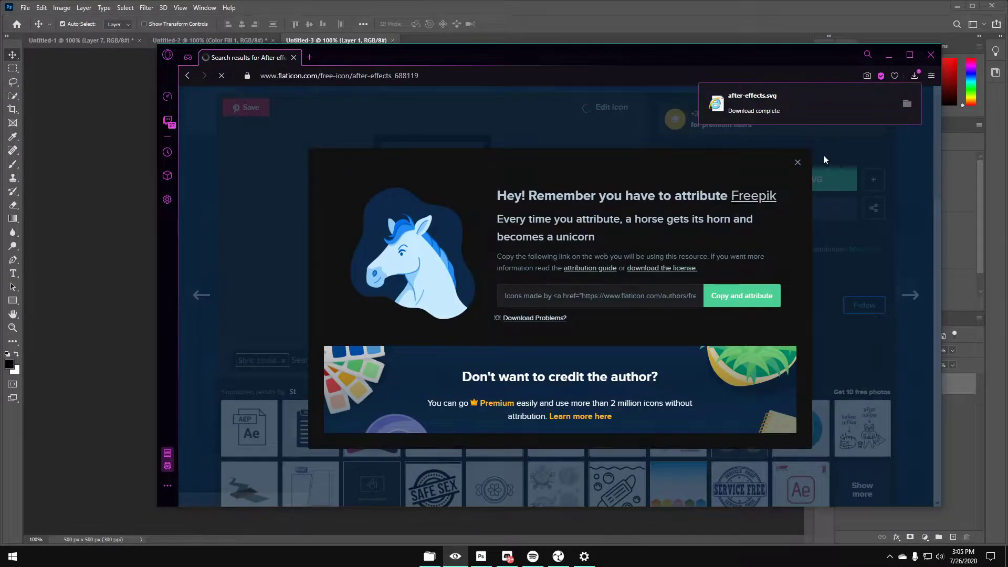
- Place the downloaded after-effects.svg into the Photoshop document and scale it to 22.37% around its center
{"action": "left_click_drag", "start_coordinate": [769, 96], "coordinate": [146, 208]}
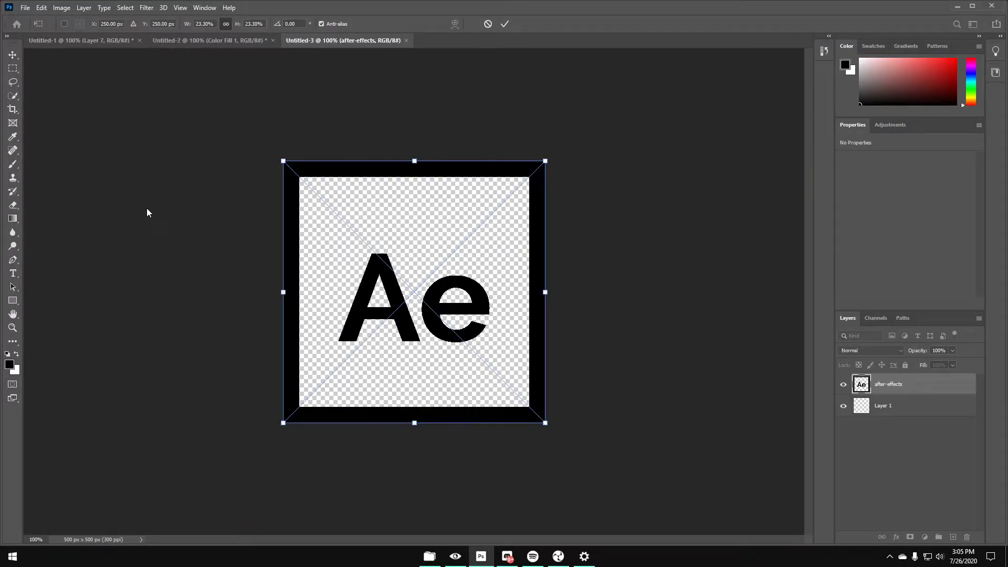
{"action": "left_click", "coordinate": [12, 55]}
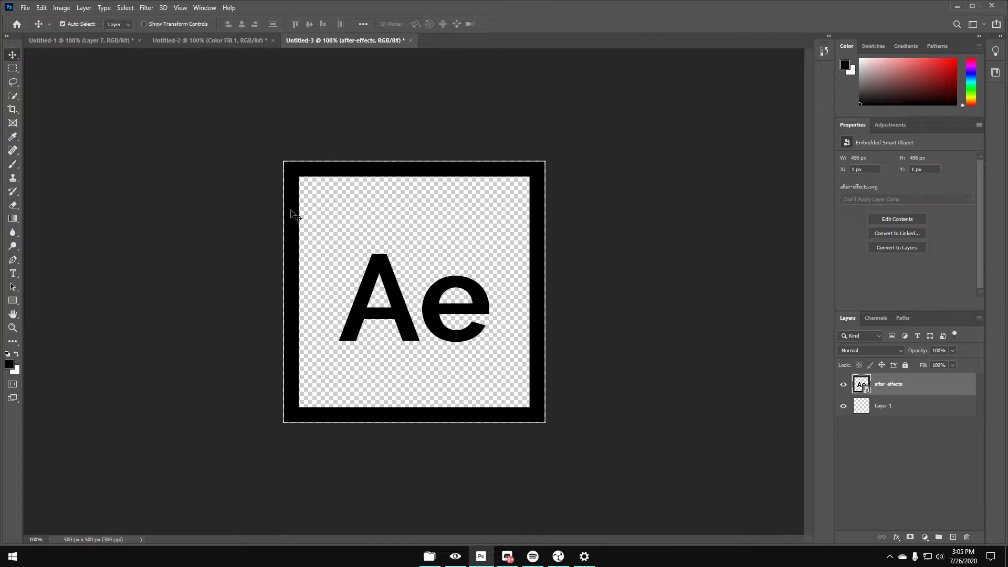
{"action": "key", "text": "ctrl+t"}
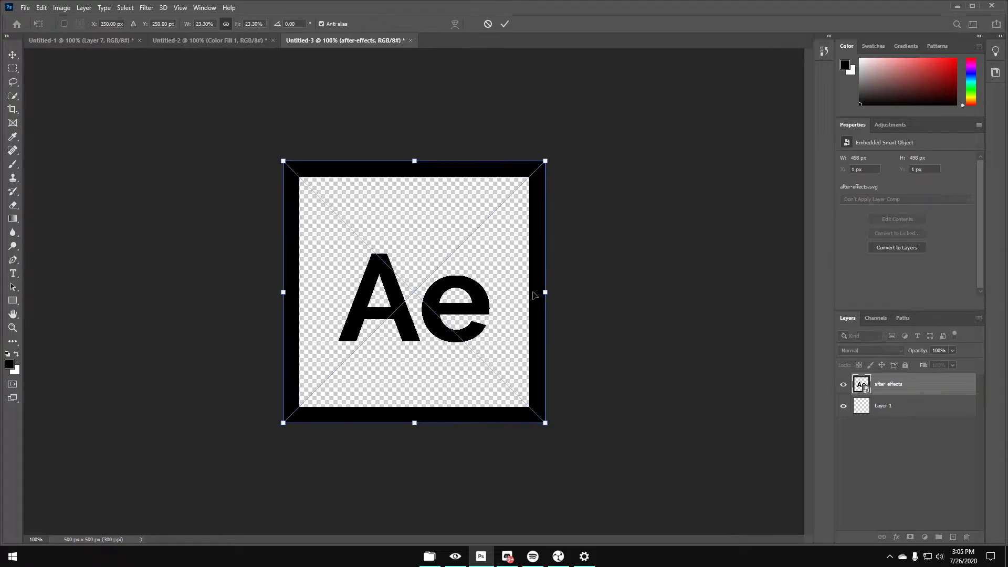
{"action": "left_click_drag", "start_coordinate": [543, 295], "coordinate": [533, 297]}
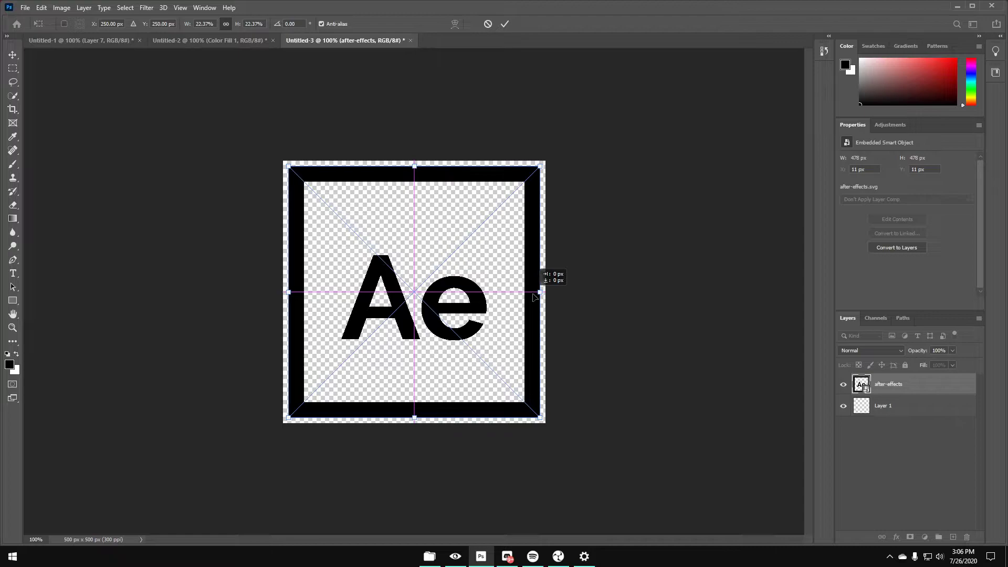
{"action": "left_click", "coordinate": [12, 55]}
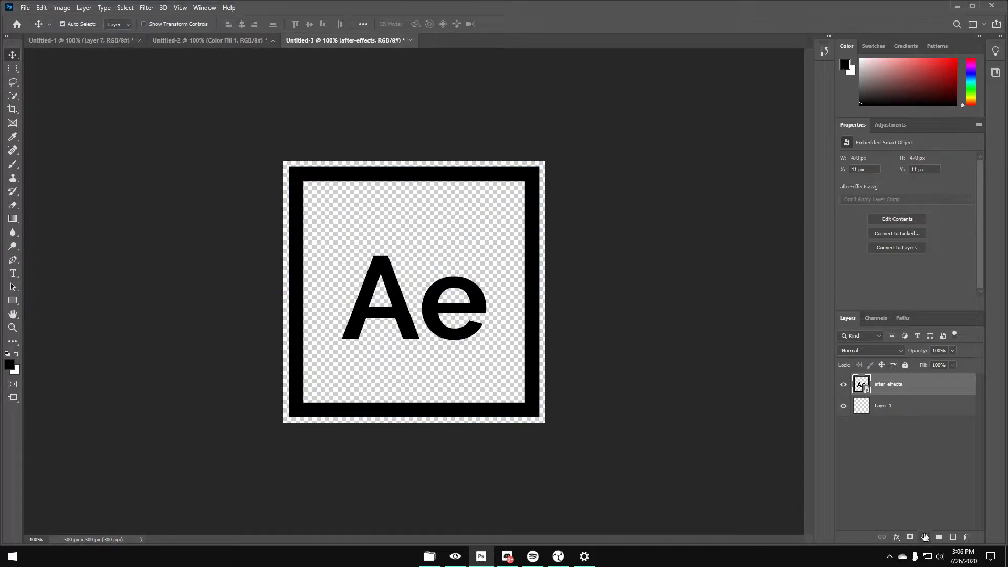
- Add a black (000000) Solid Color fill layer and move it directly beneath the after-effects layer
{"action": "left_click", "coordinate": [924, 536]}
{"action": "left_click", "coordinate": [956, 353]}
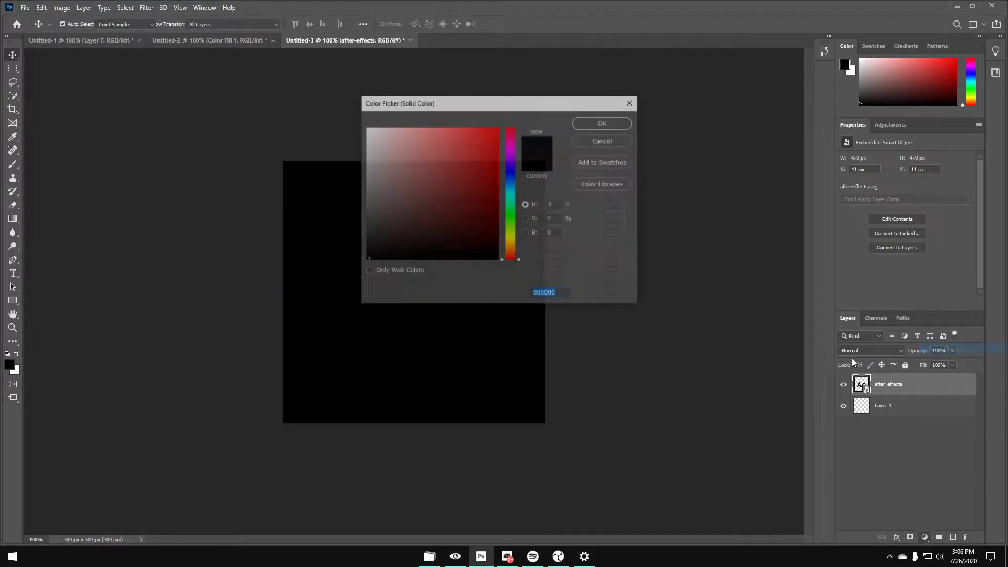
{"action": "left_click", "coordinate": [603, 122]}
{"action": "left_click_drag", "start_coordinate": [910, 380], "coordinate": [911, 412]}
- Turn the after-effects layer white with a Hue/Saturation adjustment of +100 Lightness
{"action": "left_click", "coordinate": [913, 384]}
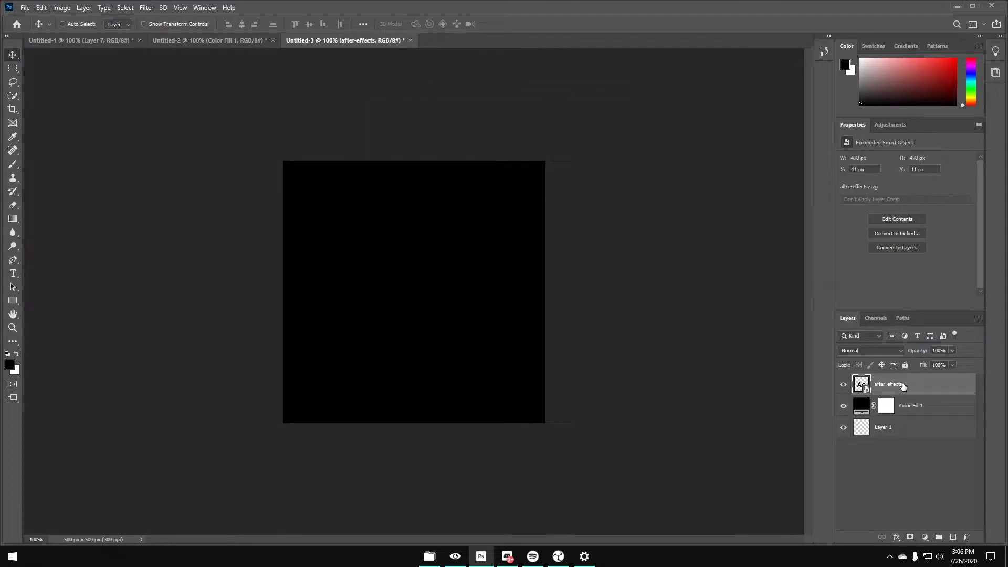
{"action": "key", "text": "ctrl+u"}
{"action": "left_click_drag", "start_coordinate": [475, 235], "coordinate": [563, 225]}
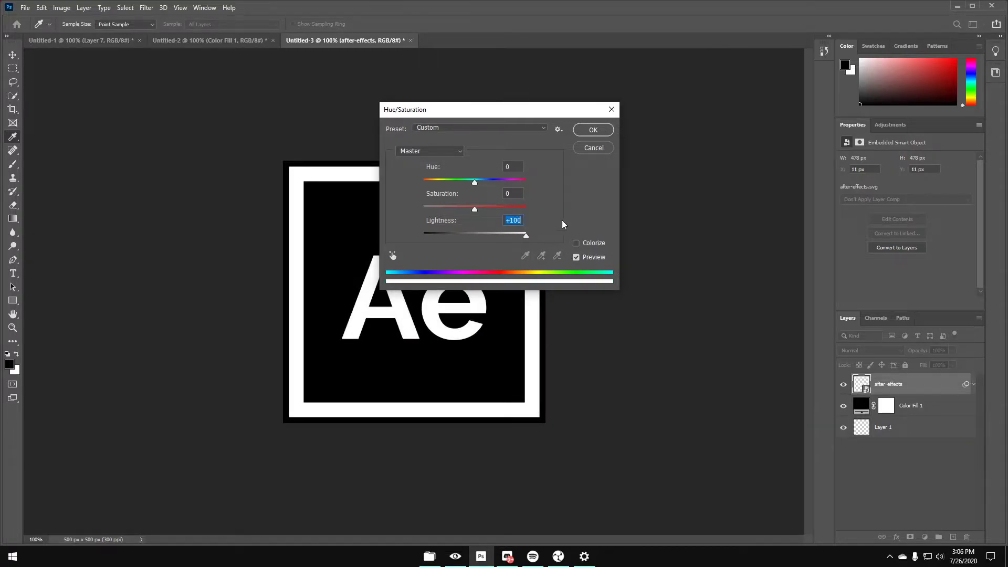
{"action": "left_click", "coordinate": [602, 131]}
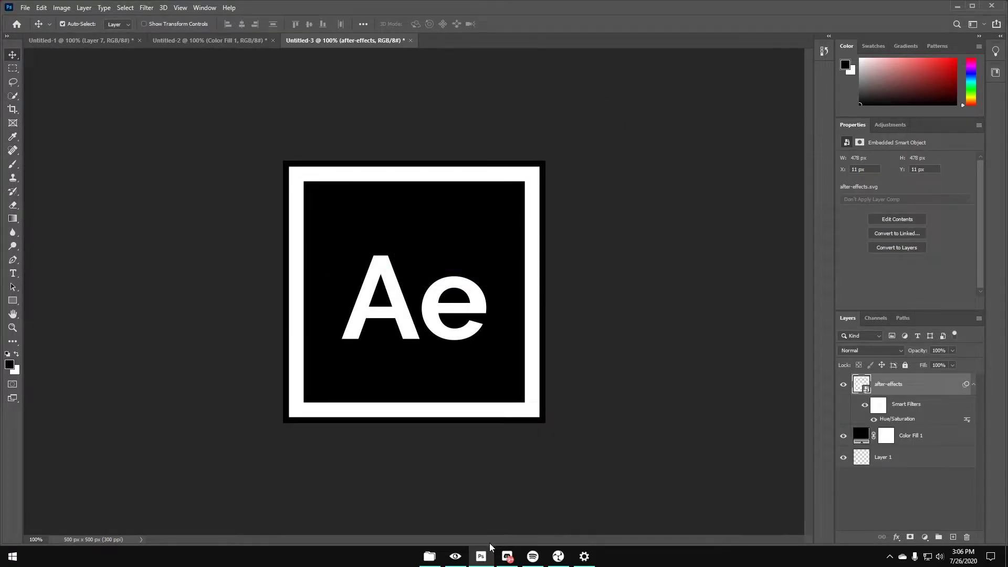
- Copy only the Ae letters to their own layer using a rectangular marquee selection, and hide the original after-effects layer
{"action": "left_click", "coordinate": [12, 68]}
{"action": "left_click_drag", "start_coordinate": [328, 231], "coordinate": [495, 366]}
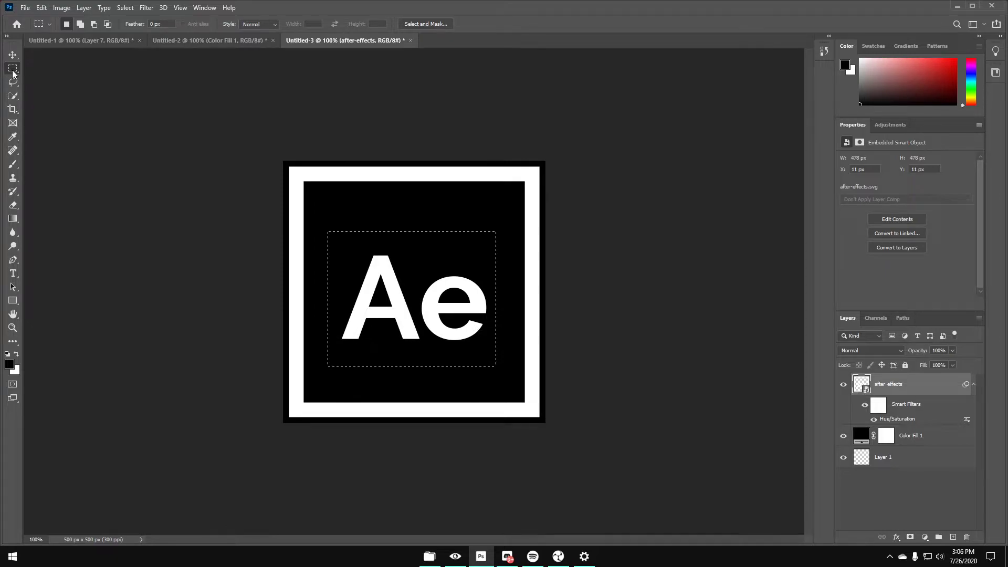
{"action": "right_click", "coordinate": [472, 294]}
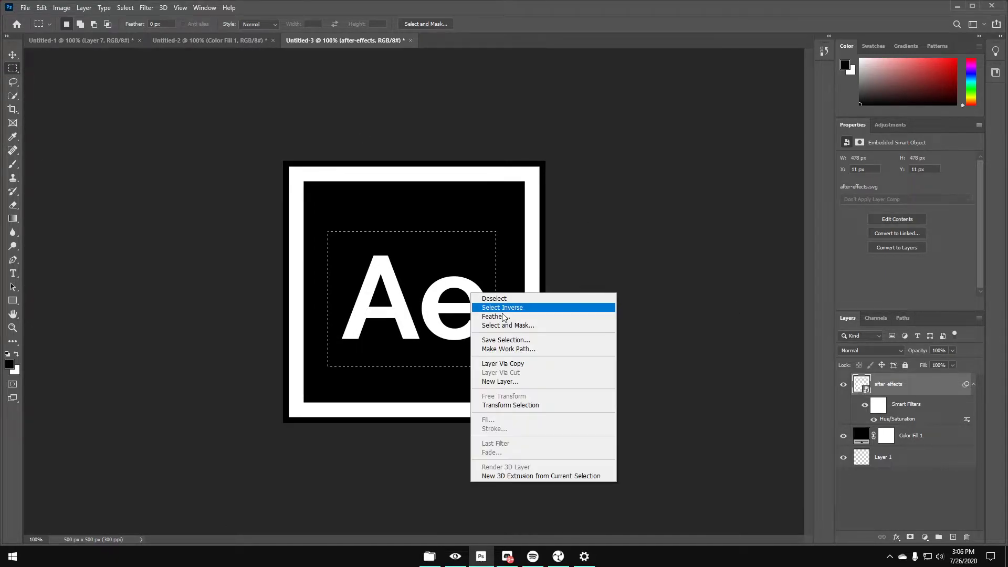
{"action": "left_click", "coordinate": [517, 363]}
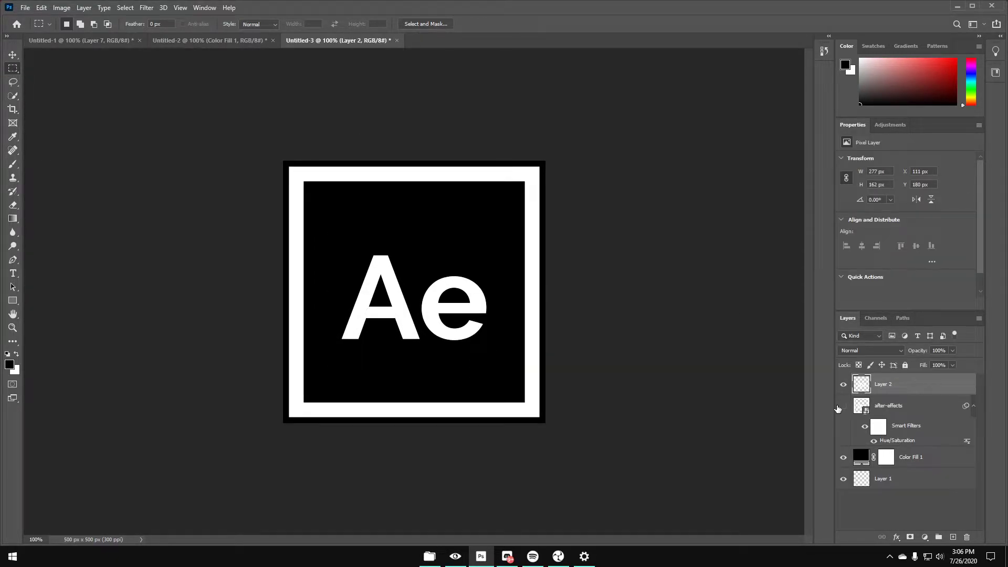
{"action": "left_click", "coordinate": [840, 407]}
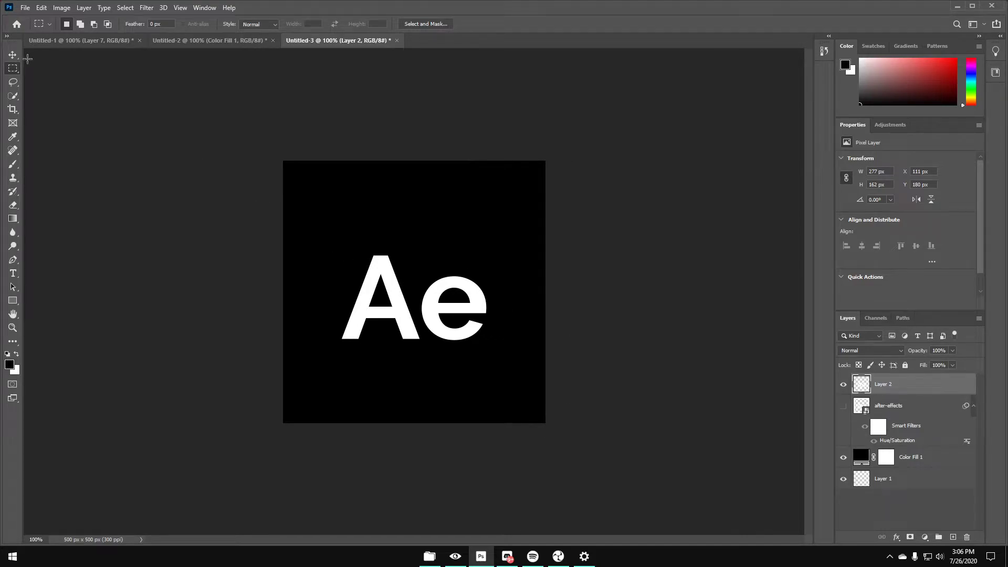
{"action": "left_click", "coordinate": [12, 54]}
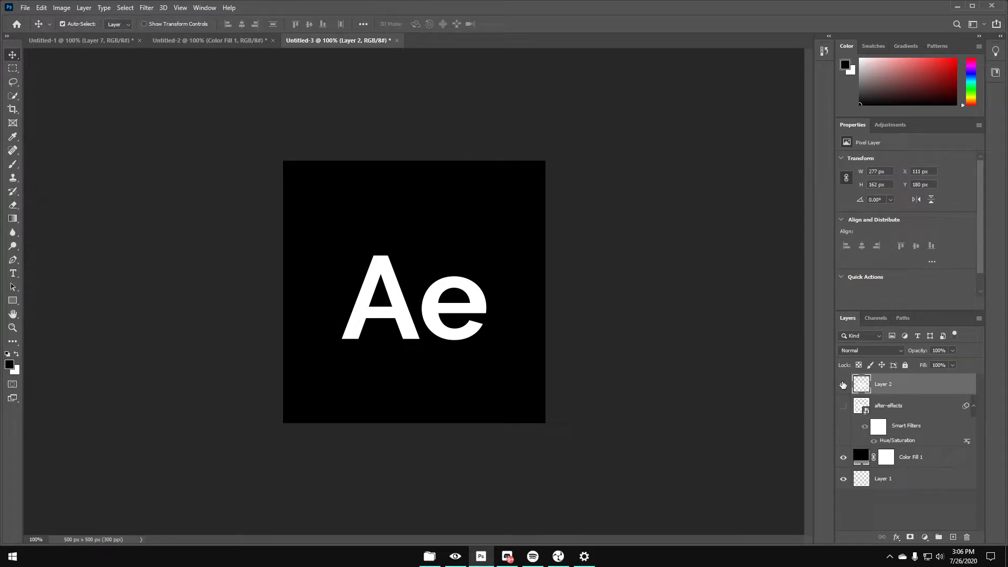
- Hide the Ae letters layer and draw a rectangle about 393 x 387 px on a new layer above the black fill
{"action": "left_click", "coordinate": [843, 385]}
{"action": "left_click", "coordinate": [916, 457]}
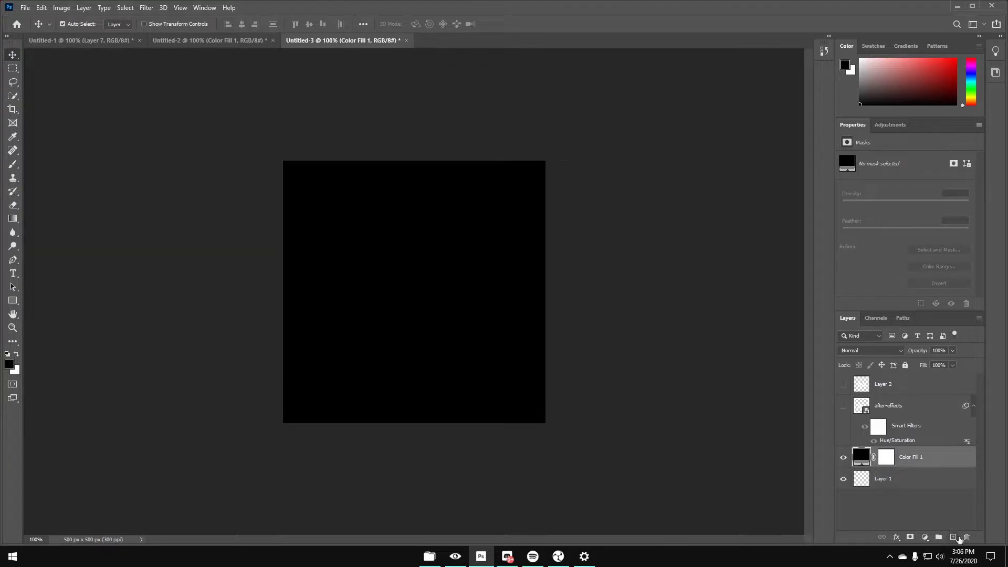
{"action": "left_click", "coordinate": [953, 537]}
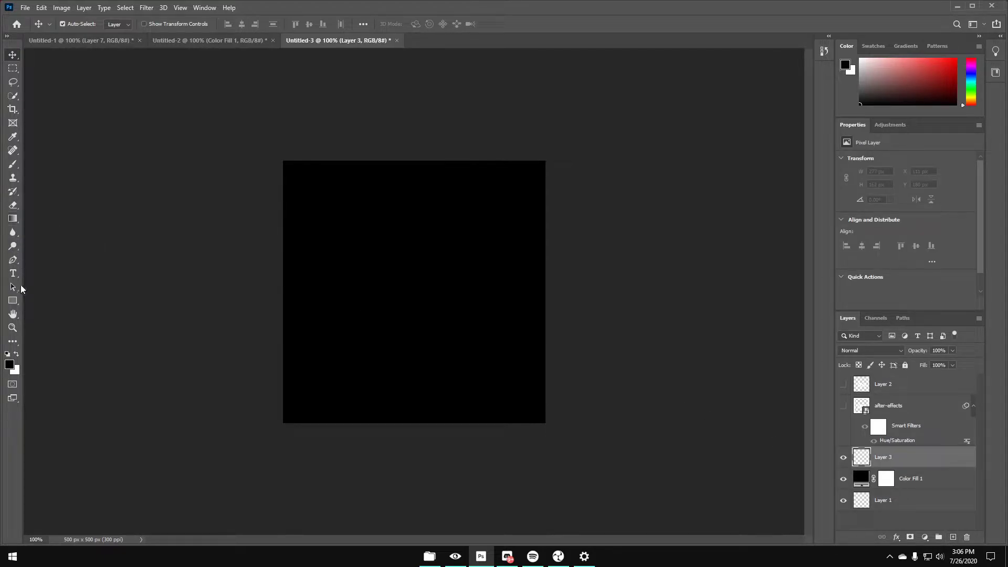
{"action": "left_click", "coordinate": [12, 300]}
{"action": "left_click_drag", "start_coordinate": [307, 193], "coordinate": [514, 396]}
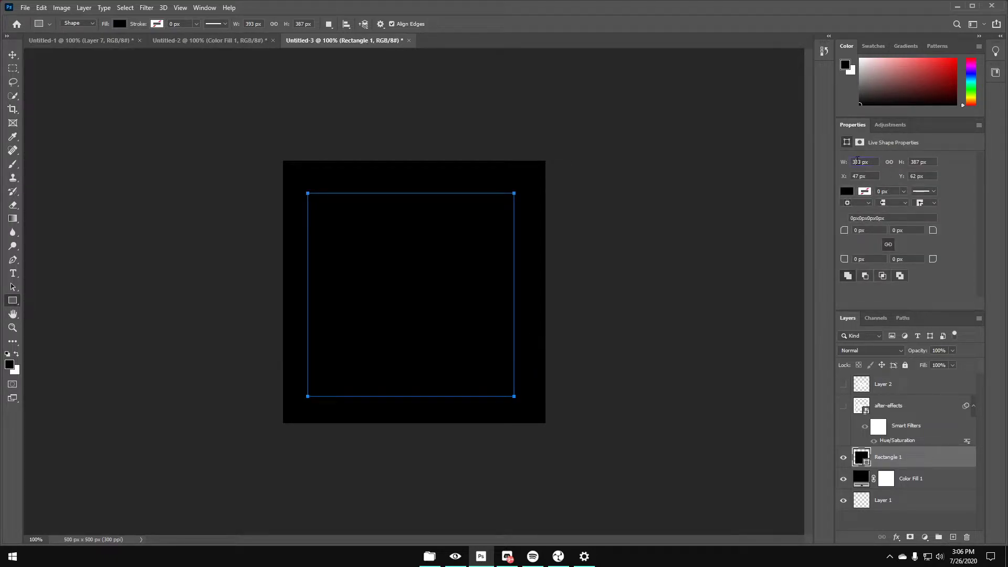
- Set the rectangle's width and height to 300 px each and change its fill to white (ffffff)
{"action": "type", "text": "00"}
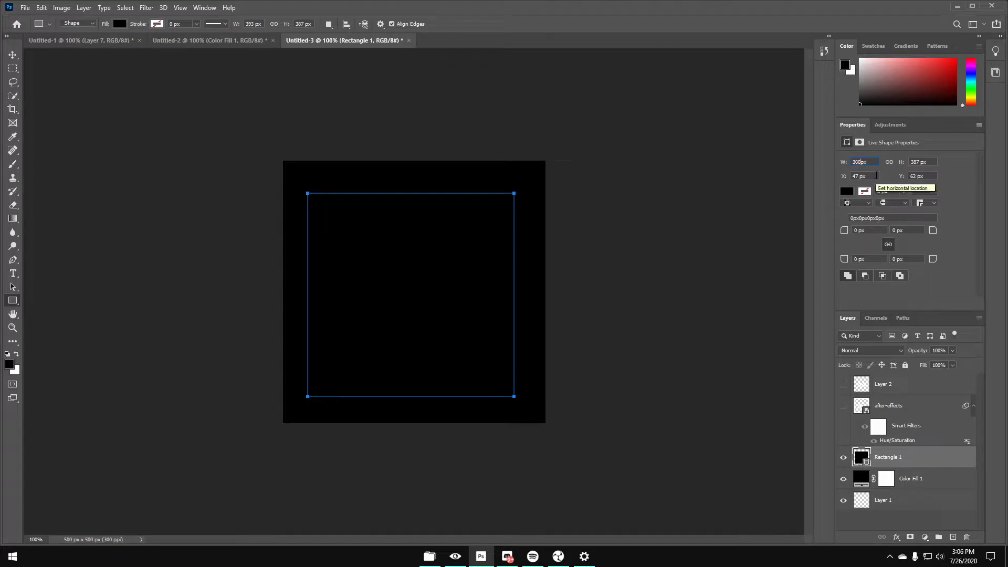
{"action": "key", "text": "Return"}
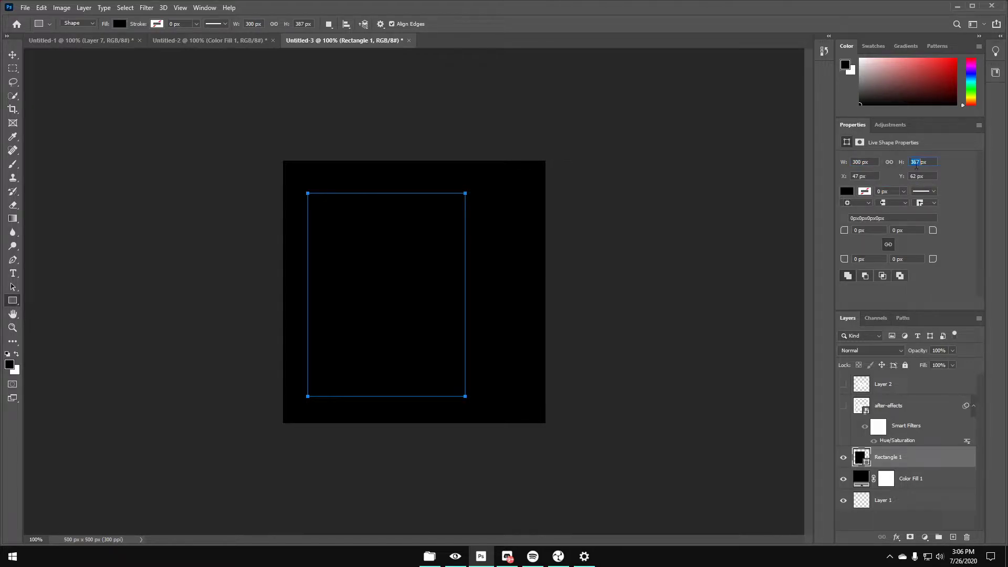
{"action": "key", "text": "Return"}
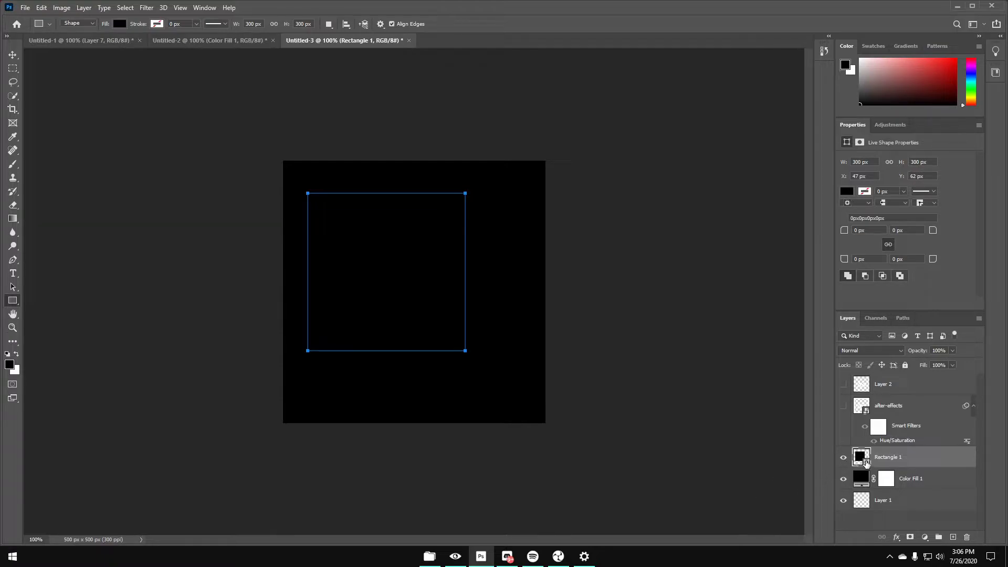
{"action": "double_click", "coordinate": [861, 456]}
{"action": "type", "text": "ffffff"}
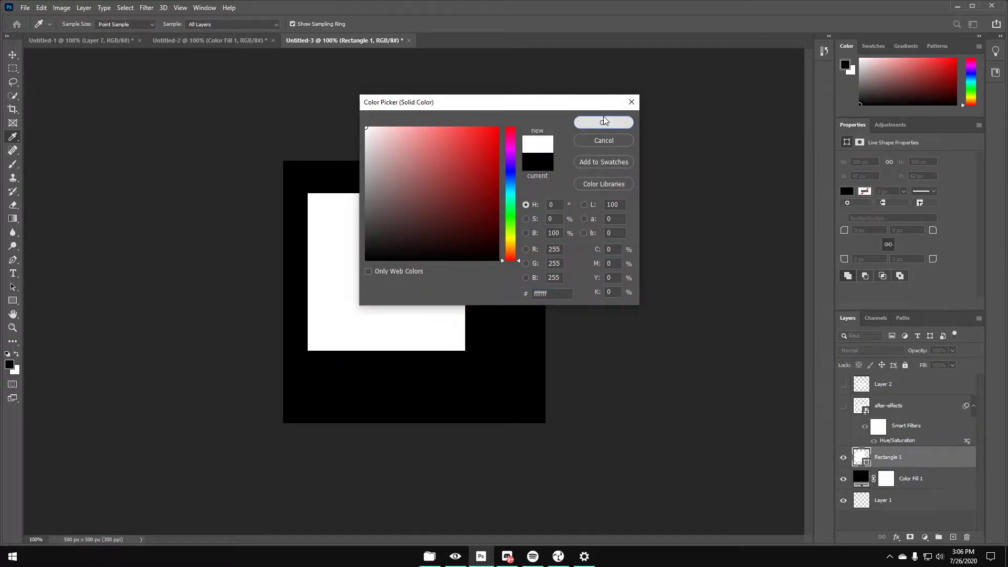
{"action": "left_click", "coordinate": [604, 120]}
- Scale the white square proportionally to about 437 x 437 px and centre it on the canvas
{"action": "key", "text": "v"}
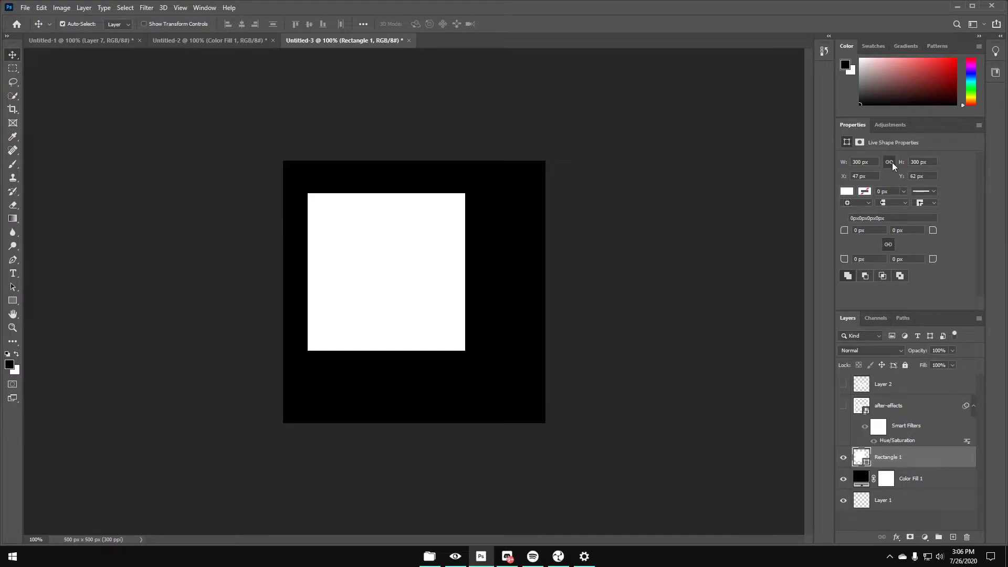
{"action": "key", "text": "ctrl+t"}
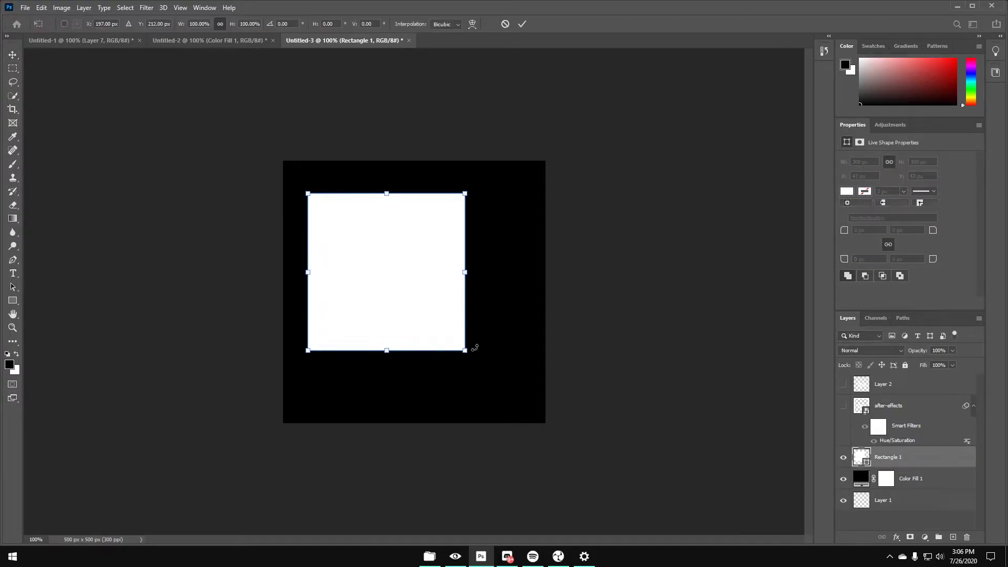
{"action": "left_click_drag", "start_coordinate": [474, 347], "coordinate": [540, 413]}
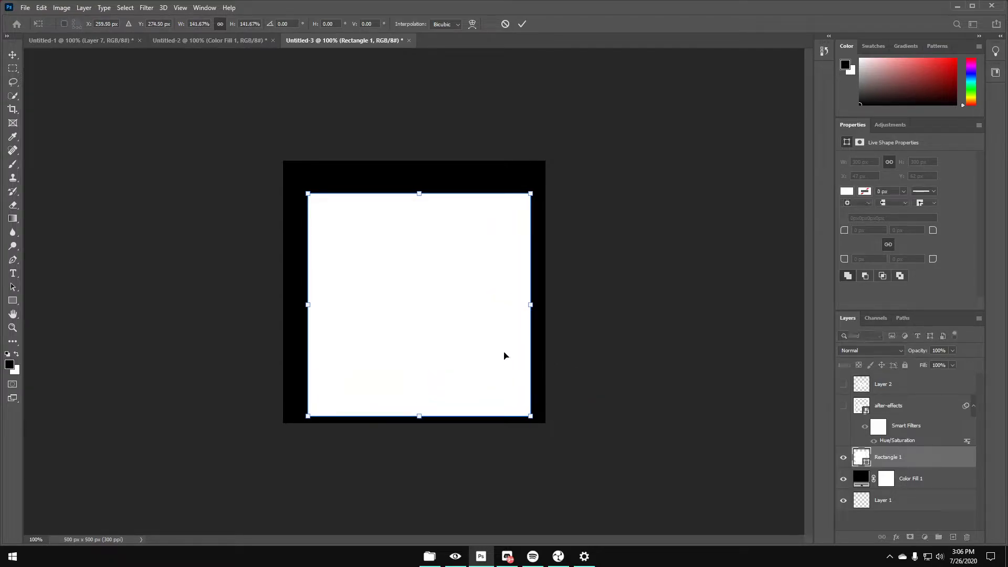
{"action": "left_click_drag", "start_coordinate": [504, 355], "coordinate": [496, 343]}
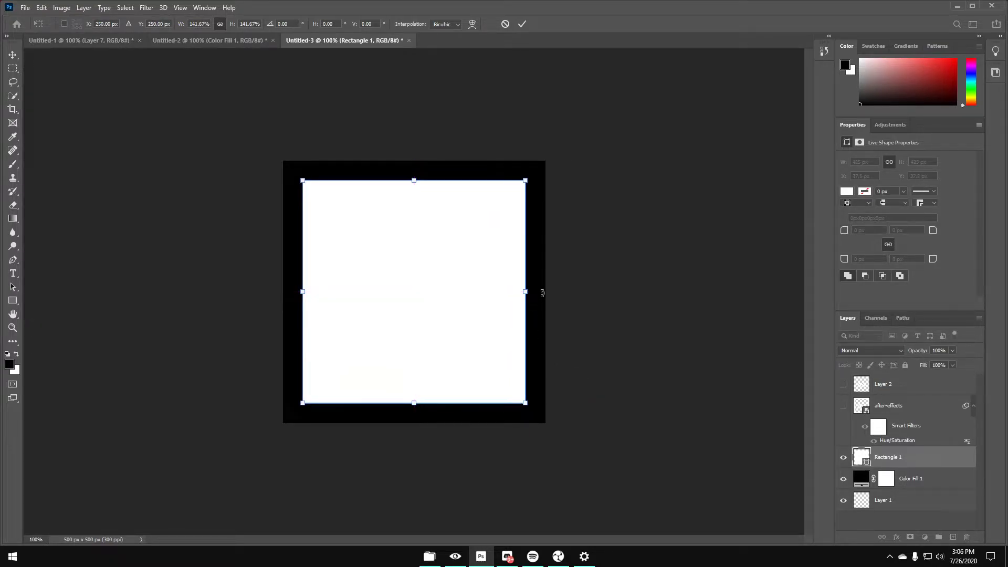
{"action": "left_click_drag", "start_coordinate": [527, 295], "coordinate": [533, 284]}
{"action": "left_click_drag", "start_coordinate": [459, 285], "coordinate": [452, 286]}
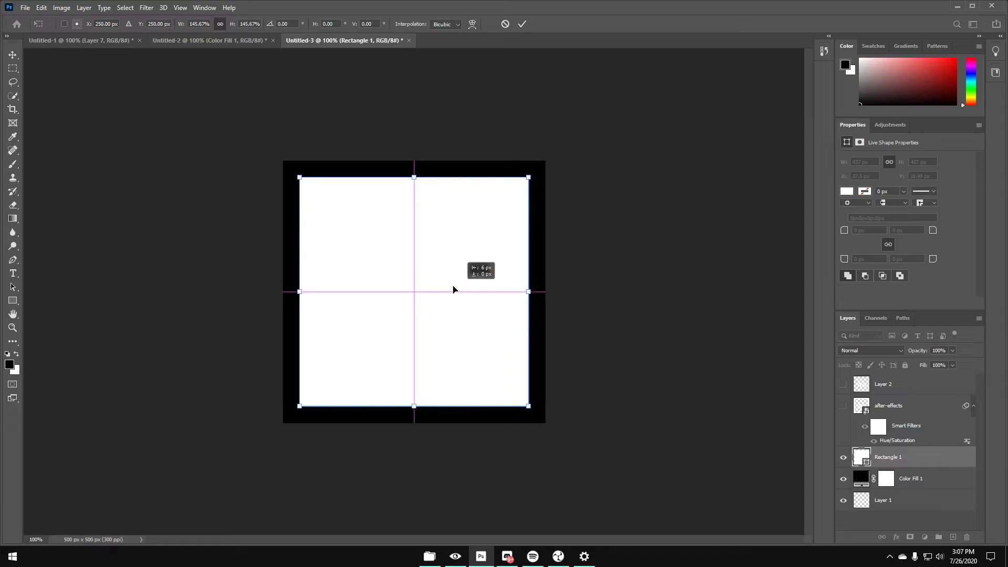
{"action": "left_click", "coordinate": [12, 54]}
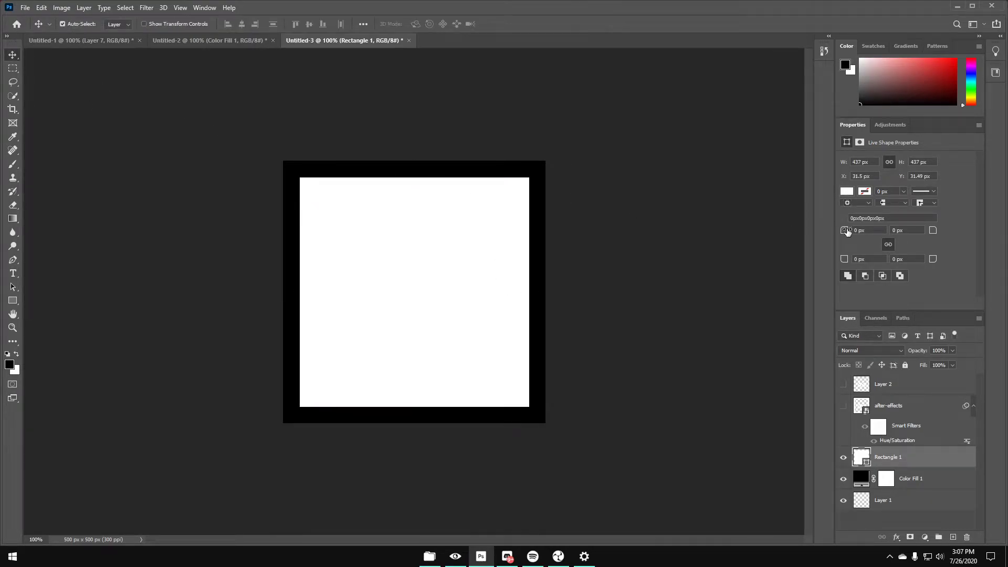
- Round all four corners of the white square to about 34 px, then show and select the Ae letters layer
{"action": "left_click_drag", "start_coordinate": [847, 231], "coordinate": [866, 227]}
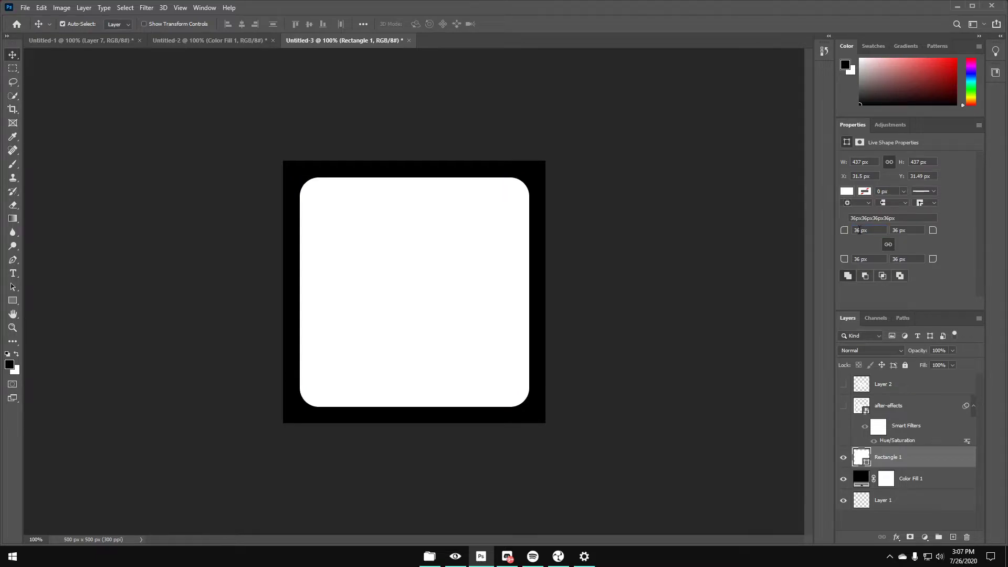
{"action": "left_click_drag", "start_coordinate": [846, 234], "coordinate": [851, 236]}
{"action": "left_click", "coordinate": [843, 408]}
{"action": "left_click", "coordinate": [843, 406]}
{"action": "left_click", "coordinate": [883, 388]}
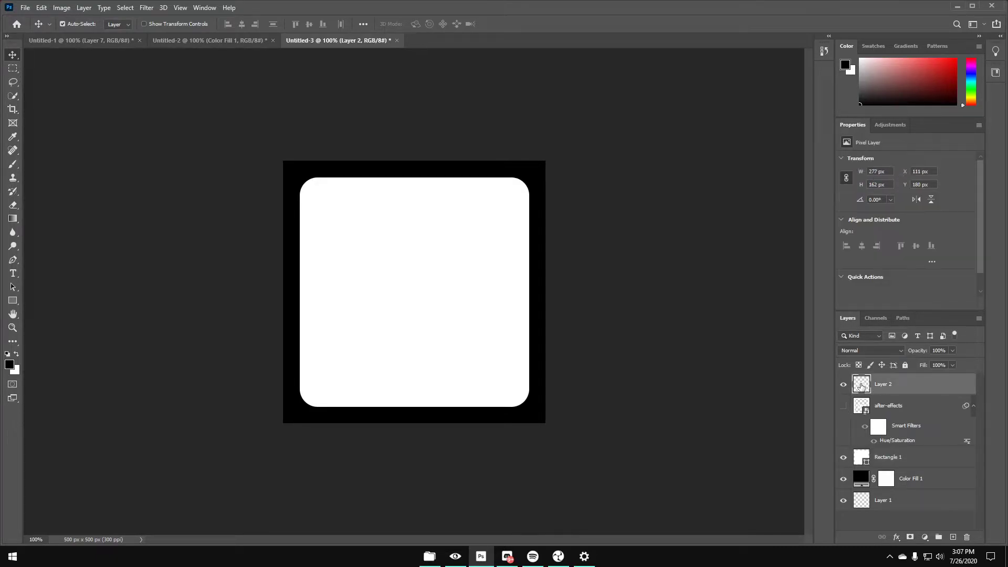
{"action": "left_click", "coordinate": [843, 458]}
{"action": "left_click", "coordinate": [843, 458]}
{"action": "key", "text": "ctrl"}
{"action": "left_click", "coordinate": [863, 386], "text": "ctrl"}
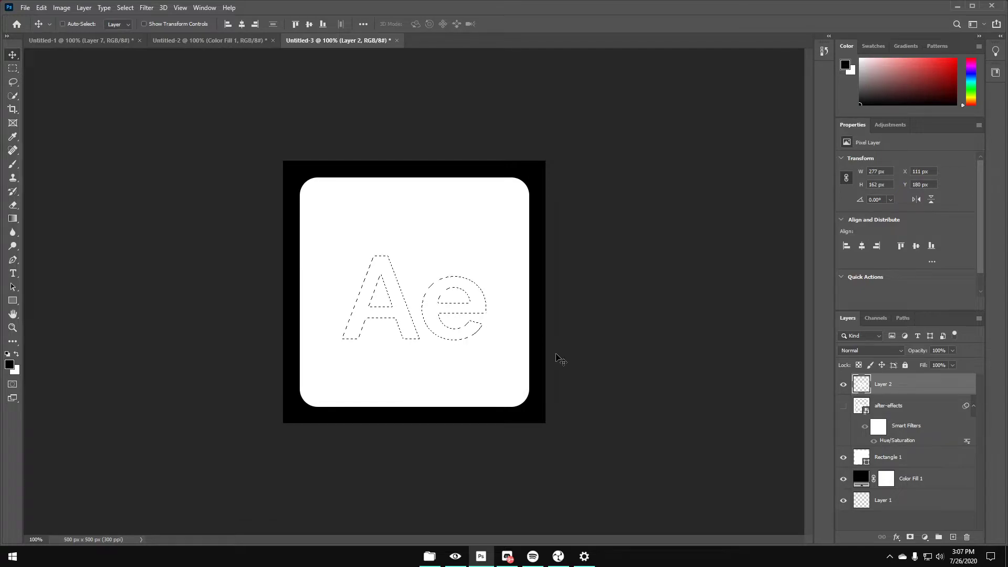
{"action": "key", "text": "ctrl+d"}
- Centre the Ae letters on the canvas with the white square hidden, and show the square again
{"action": "left_click", "coordinate": [843, 458]}
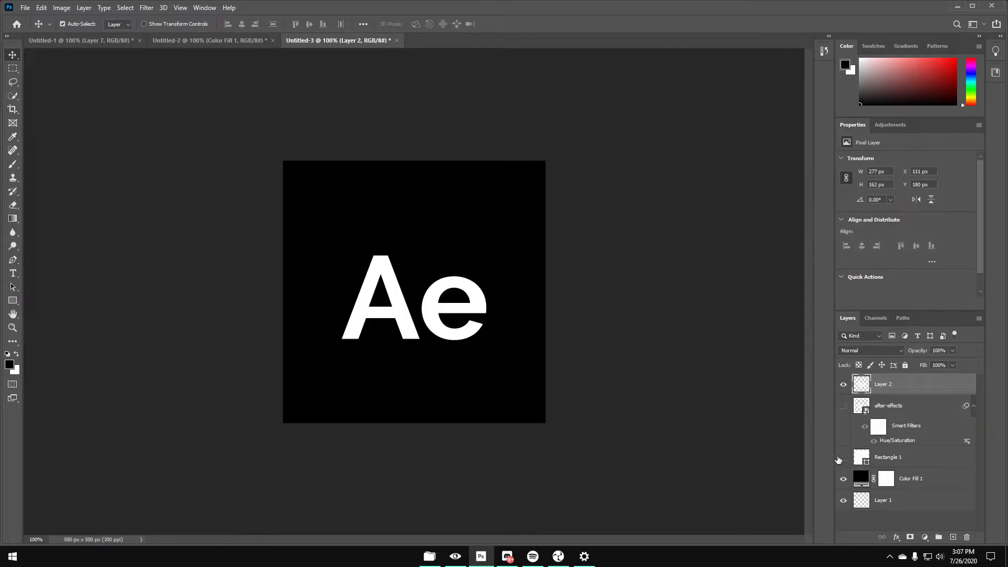
{"action": "key", "text": "ctrl+a"}
{"action": "left_click", "coordinate": [308, 26]}
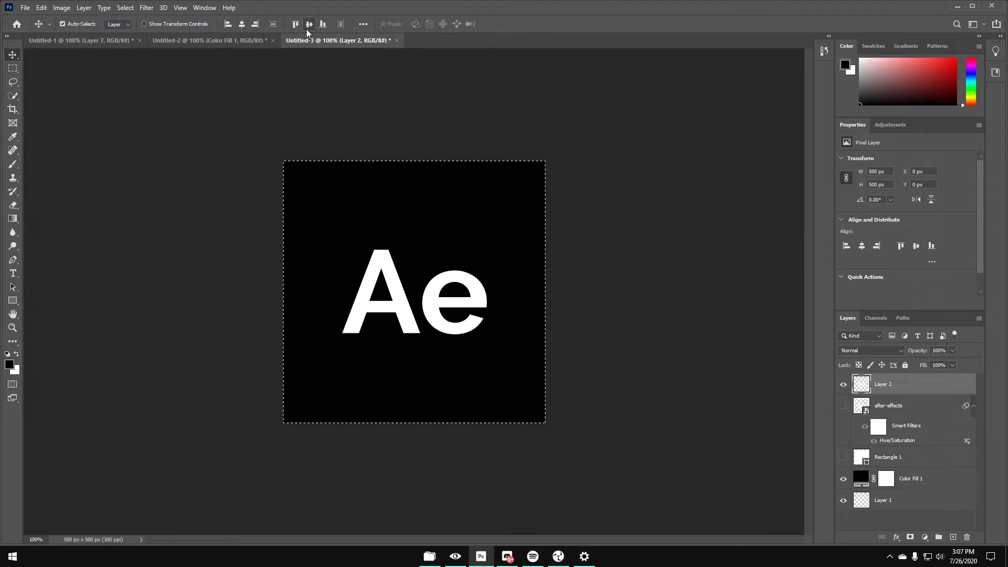
{"action": "key", "text": "ctrl+d"}
{"action": "left_click", "coordinate": [843, 458]}
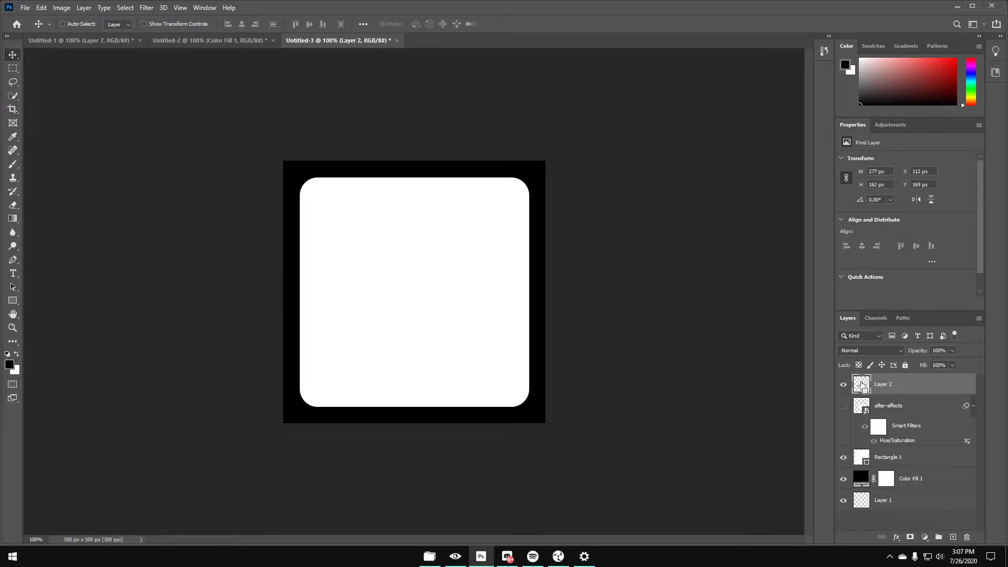
- Load the Ae letters' outline as a selection, hide their layer, and cut that shape out of the rasterized white square
{"action": "left_click", "coordinate": [862, 386], "text": "ctrl"}
{"action": "left_click", "coordinate": [843, 390]}
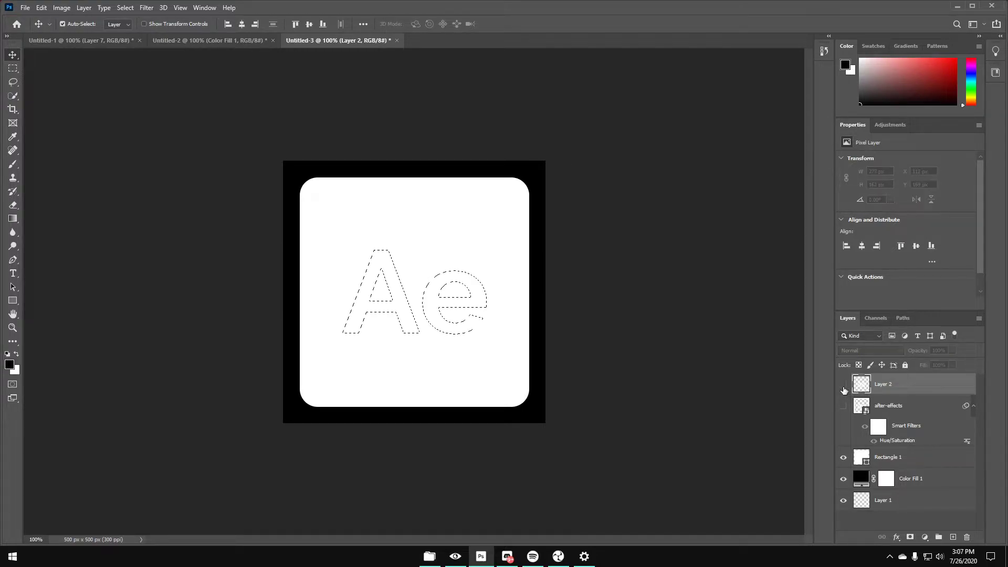
{"action": "key", "text": "m"}
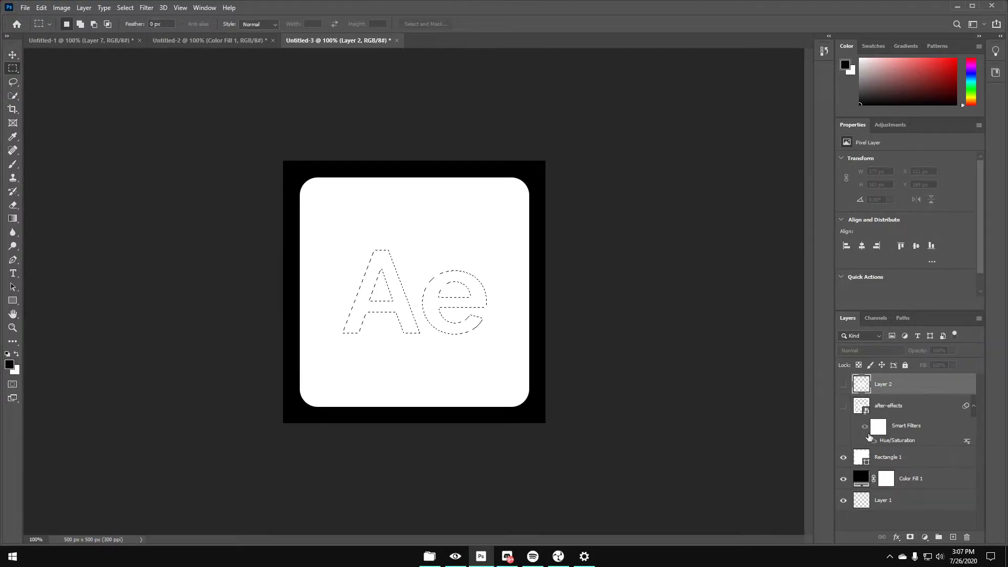
{"action": "left_click", "coordinate": [884, 457]}
{"action": "right_click", "coordinate": [882, 456]}
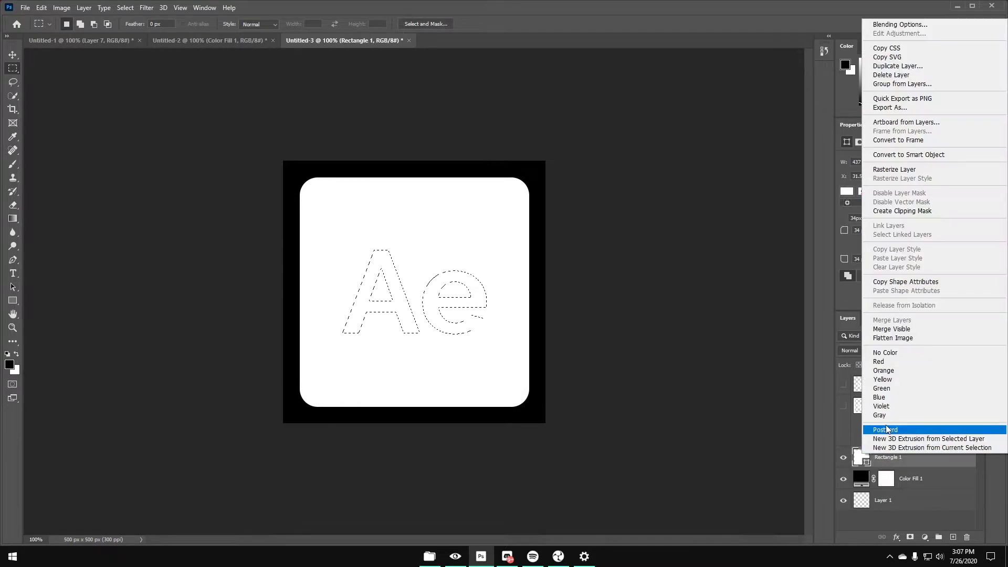
{"action": "left_click", "coordinate": [894, 169]}
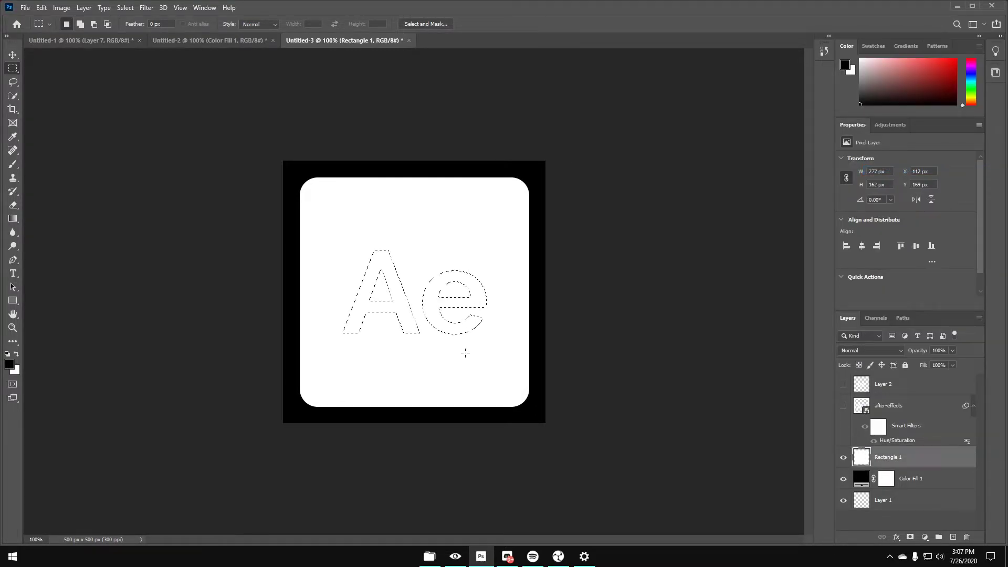
{"action": "key", "text": "Delete"}
{"action": "key", "text": "ctrl+d"}
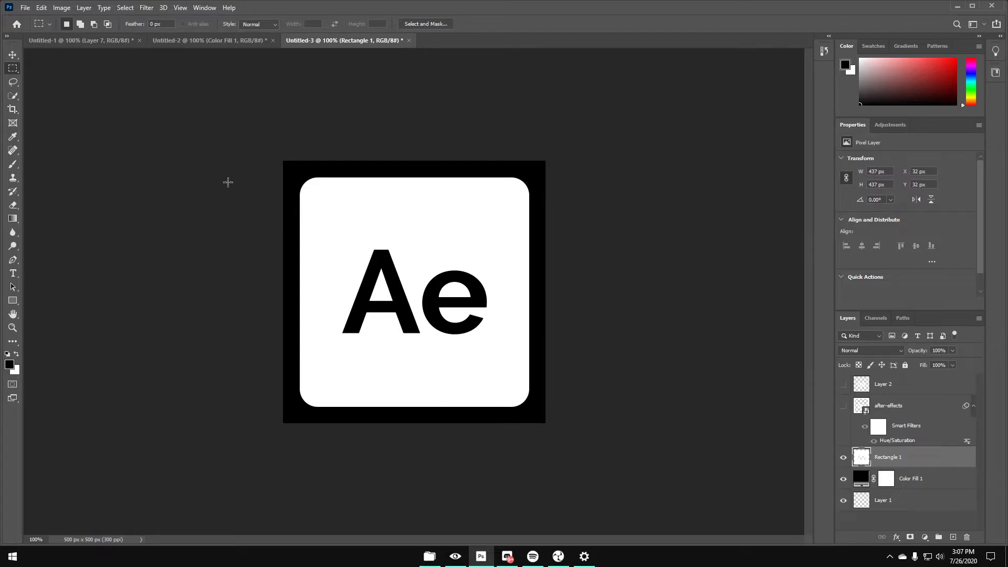
- Hide the black fill and quick-export the icon as a PNG named aftereffectslarge in the icons by sviz folder
{"action": "left_click", "coordinate": [843, 479]}
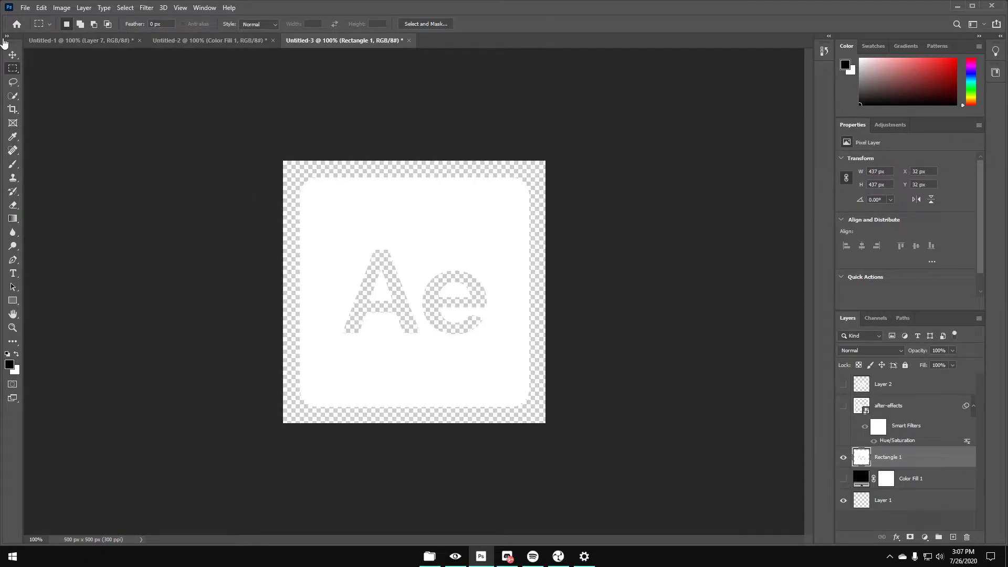
{"action": "left_click", "coordinate": [22, 7]}
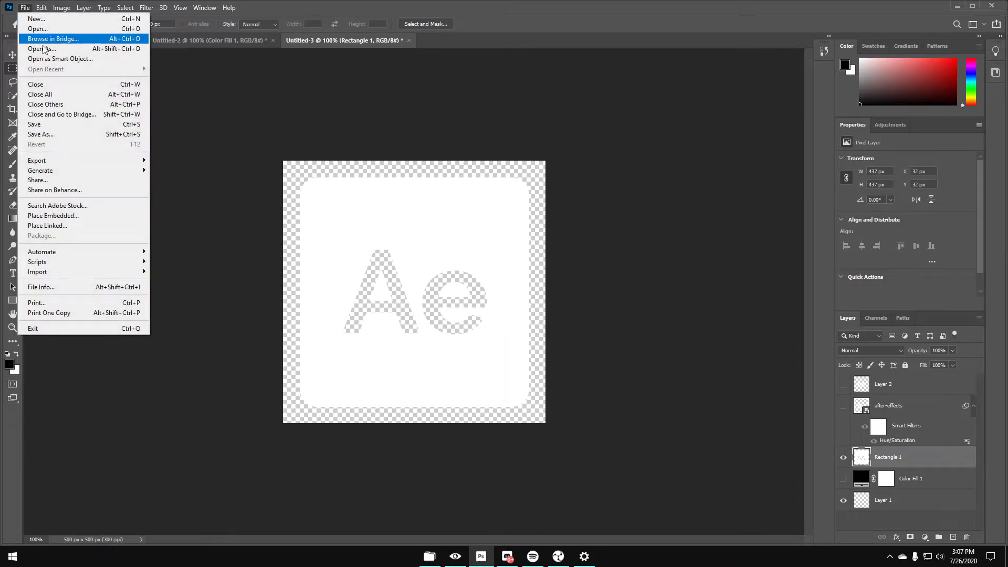
{"action": "mouse_move", "coordinate": [121, 160]}
{"action": "left_click", "coordinate": [160, 159]}
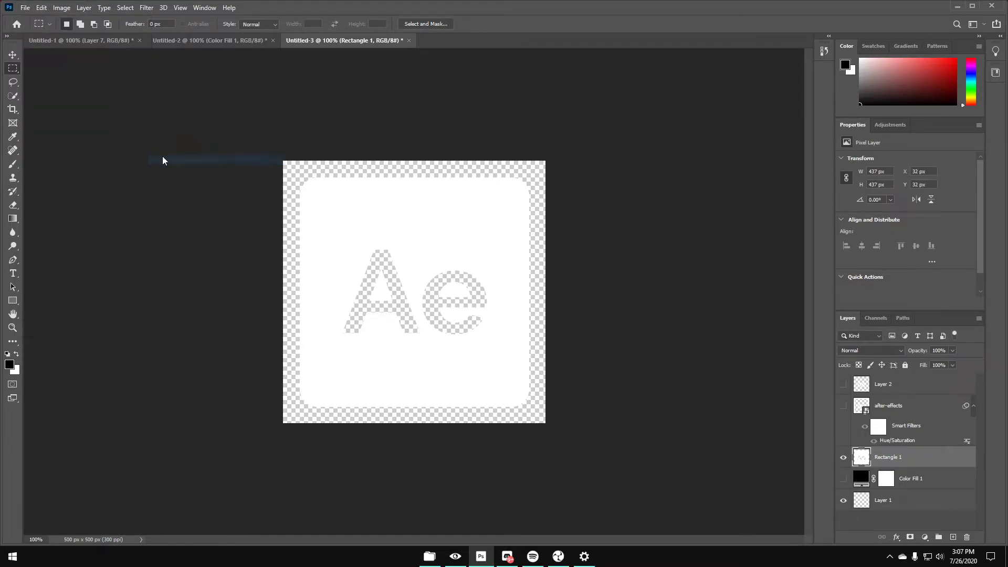
{"action": "left_click", "coordinate": [56, 144]}
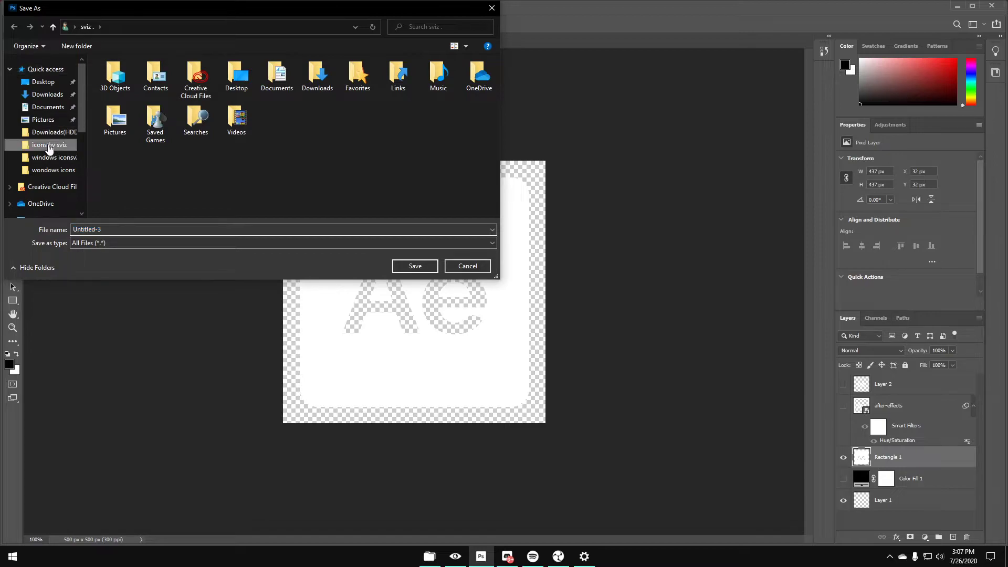
{"action": "left_click", "coordinate": [307, 228]}
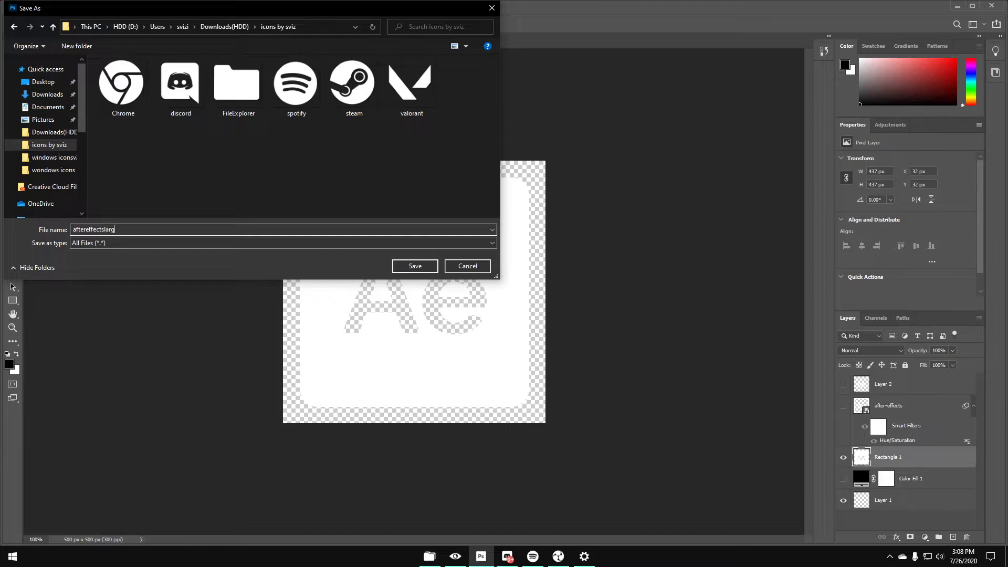
{"action": "key", "text": "Return"}
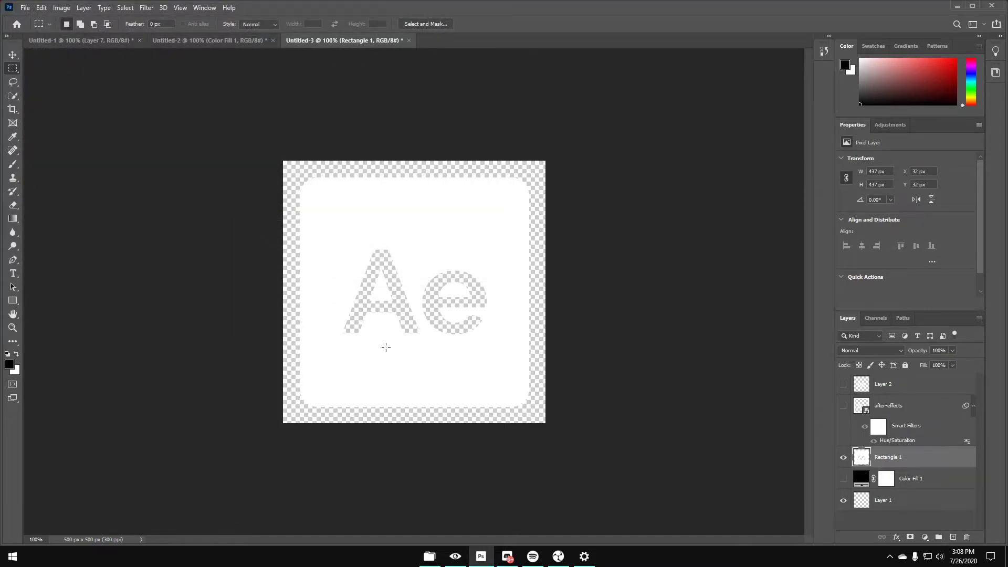
- Switch to the web browser and open the ICO Convert site (icoconvert.com) in a new tab
{"action": "left_click", "coordinate": [455, 555]}
{"action": "left_click", "coordinate": [309, 57]}
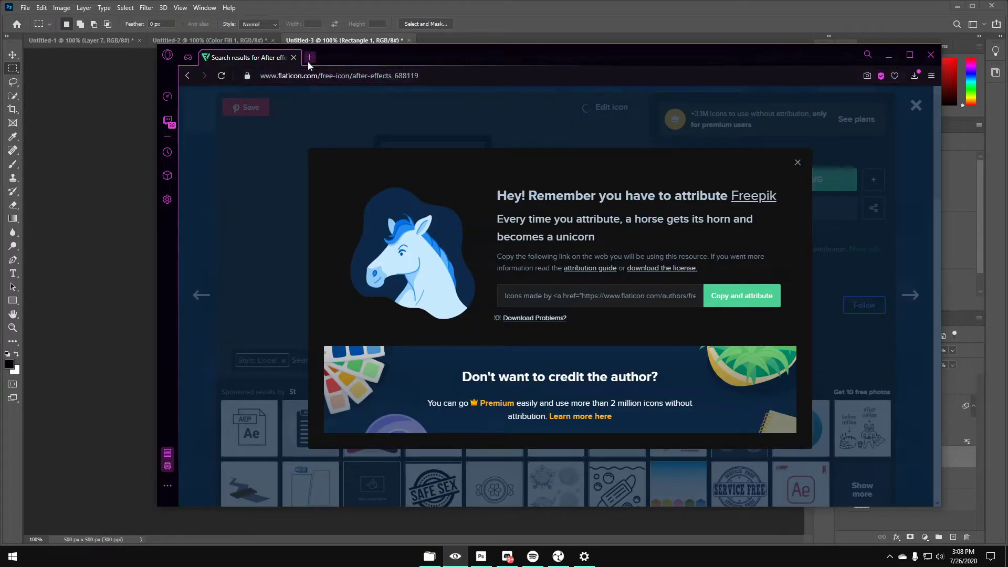
{"action": "type", "text": "ico convert"}
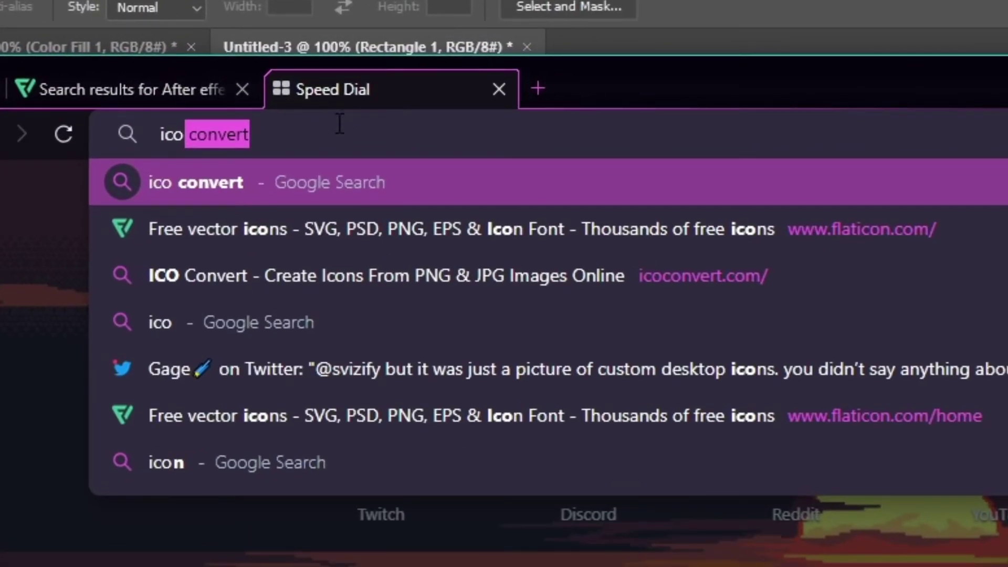
{"action": "key", "text": "Return"}
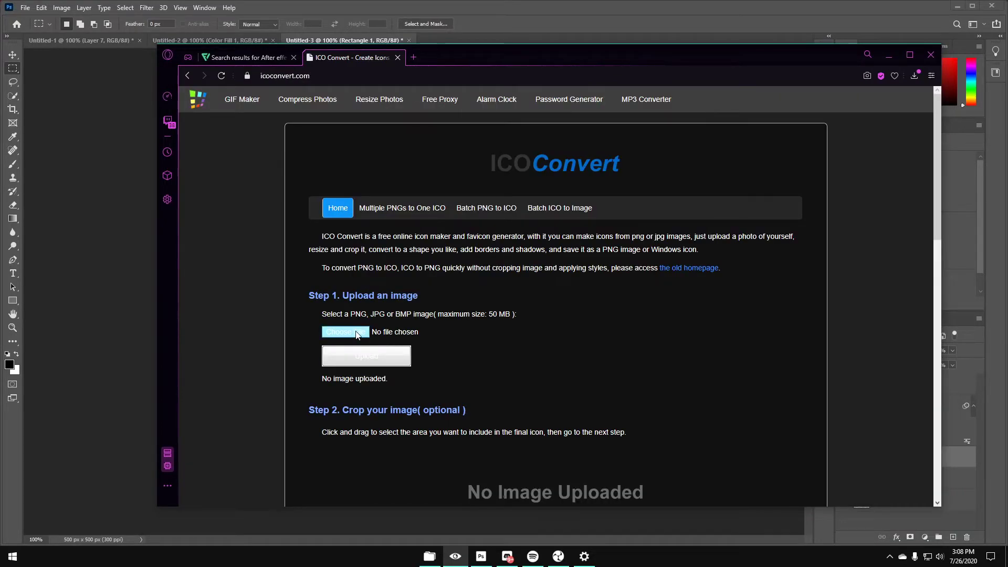
- Choose aftereffectslarge.png as the source image and upload it to the converter
{"action": "left_click", "coordinate": [356, 335]}
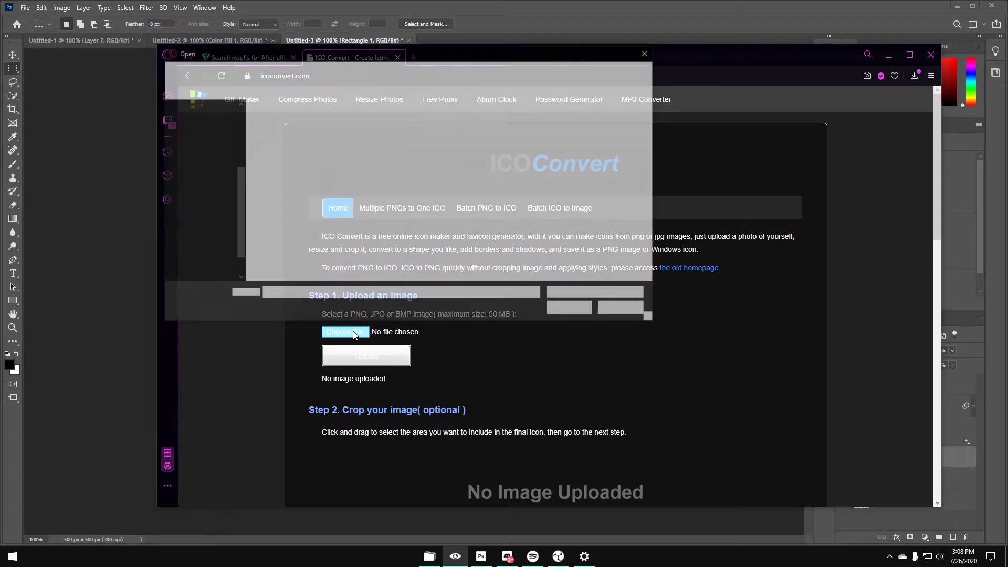
{"action": "double_click", "coordinate": [293, 140]}
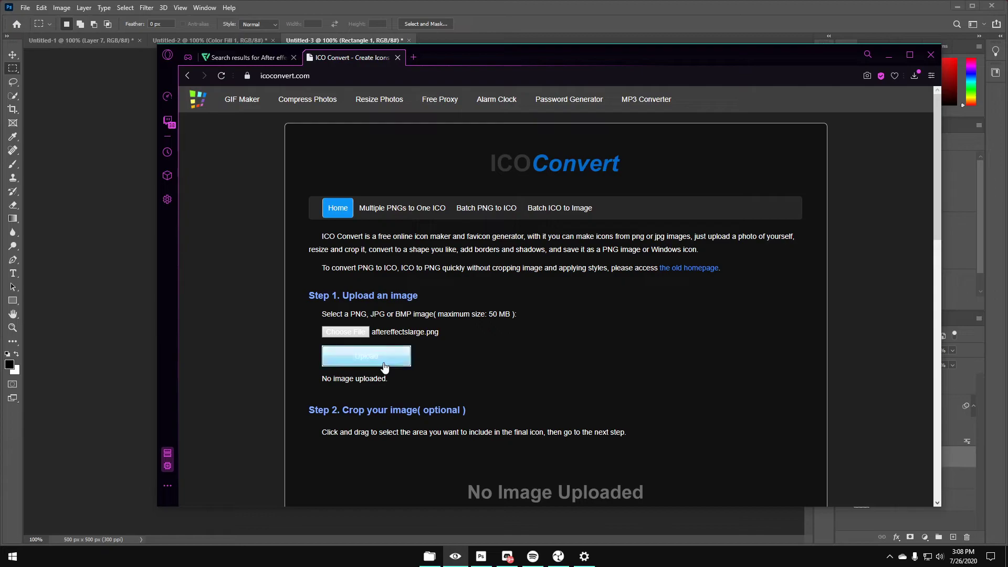
{"action": "left_click", "coordinate": [382, 357]}
- Set the crop area to cover the entire 500 x 500 image
{"action": "scroll", "coordinate": [525, 338], "scroll_direction": "down", "scroll_amount": 5}
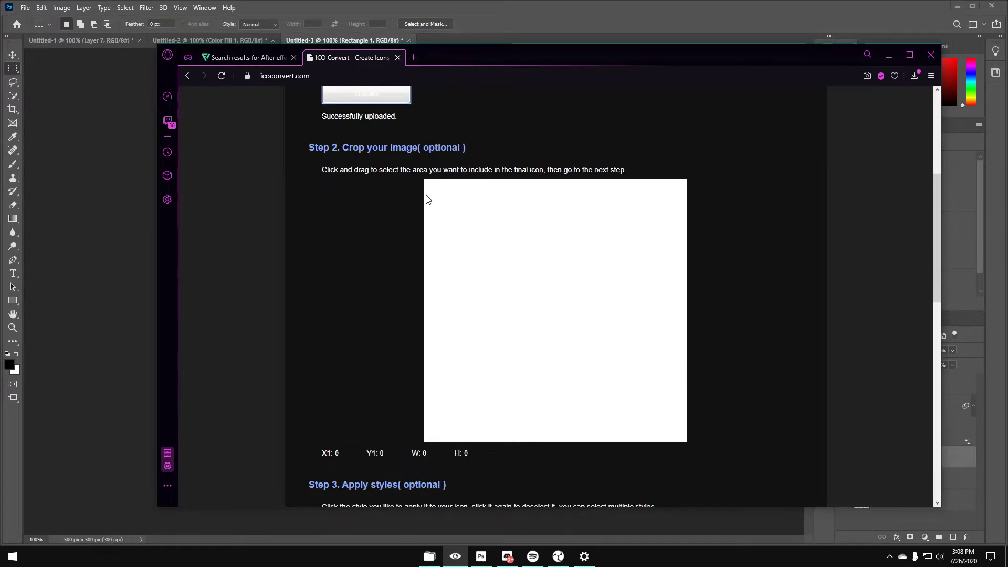
{"action": "left_click_drag", "start_coordinate": [428, 199], "coordinate": [700, 479]}
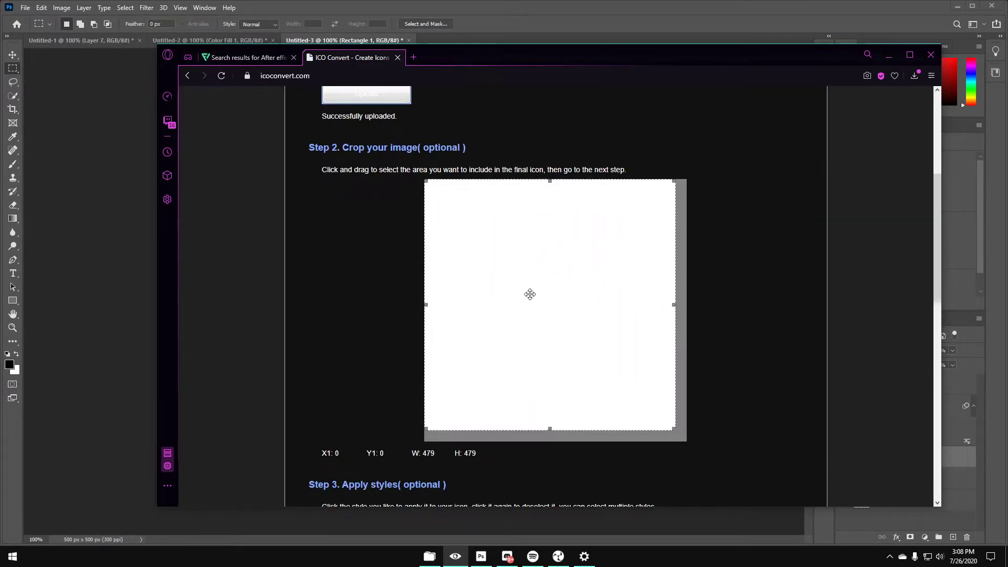
{"action": "left_click_drag", "start_coordinate": [674, 429], "coordinate": [733, 478]}
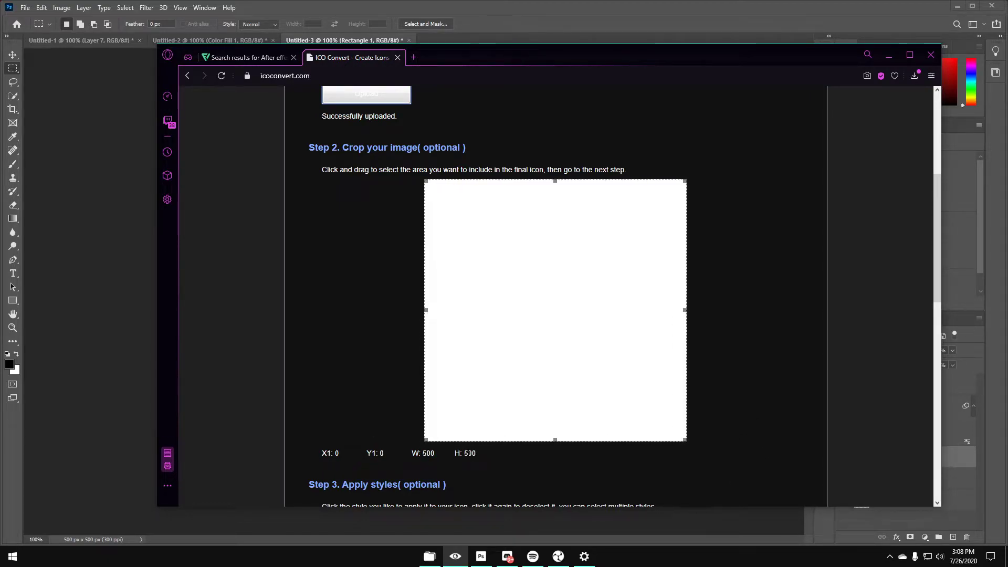
- Convert the image to a multi-size ICO containing every custom size from 16 x 16 to 256 x 256 and download it
{"action": "scroll", "coordinate": [593, 442], "scroll_direction": "down", "scroll_amount": 5}
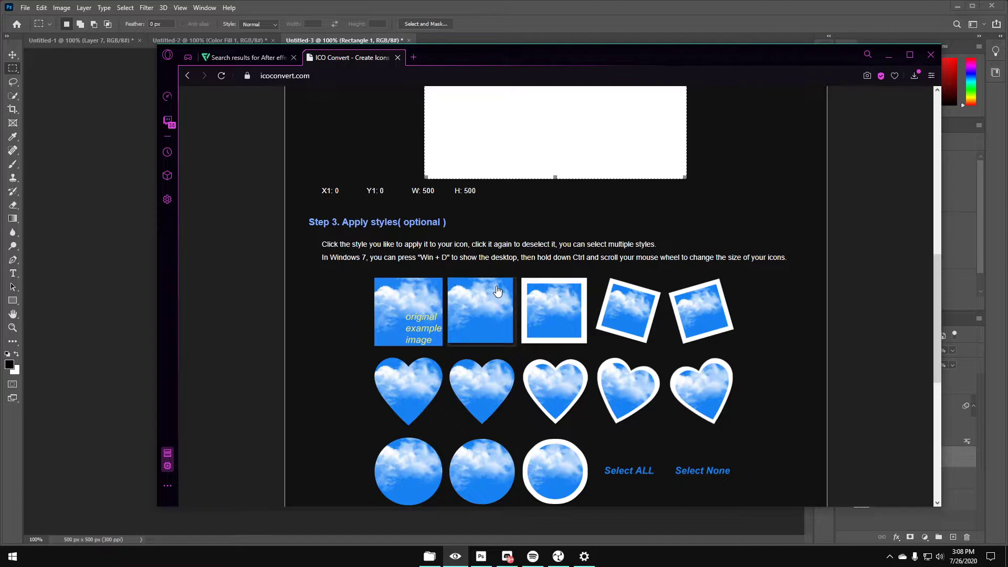
{"action": "scroll", "coordinate": [524, 394], "scroll_direction": "down", "scroll_amount": 1}
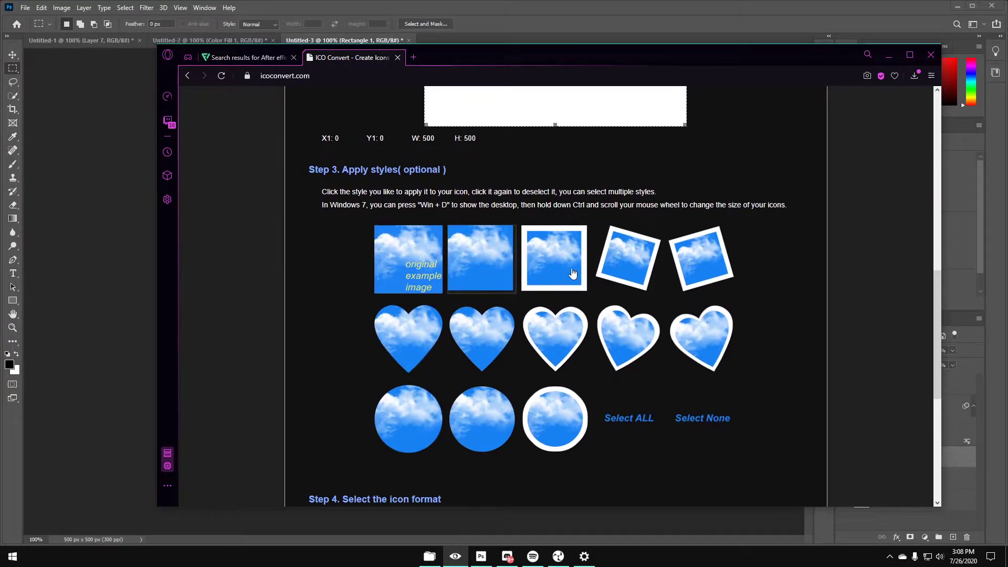
{"action": "scroll", "coordinate": [488, 253], "scroll_direction": "down", "scroll_amount": 1}
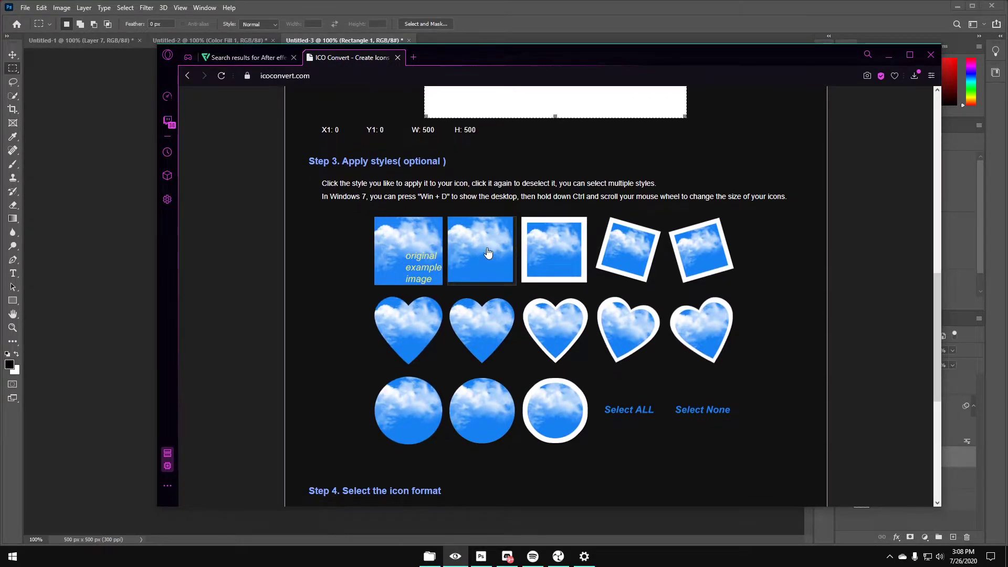
{"action": "scroll", "coordinate": [488, 253], "scroll_direction": "down", "scroll_amount": 4}
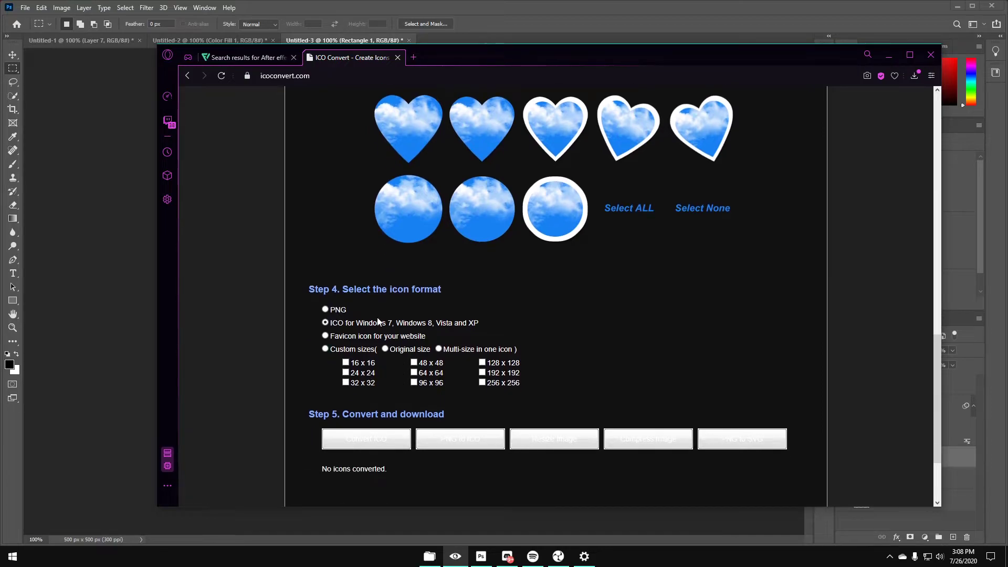
{"action": "scroll", "coordinate": [416, 320], "scroll_direction": "down", "scroll_amount": 1}
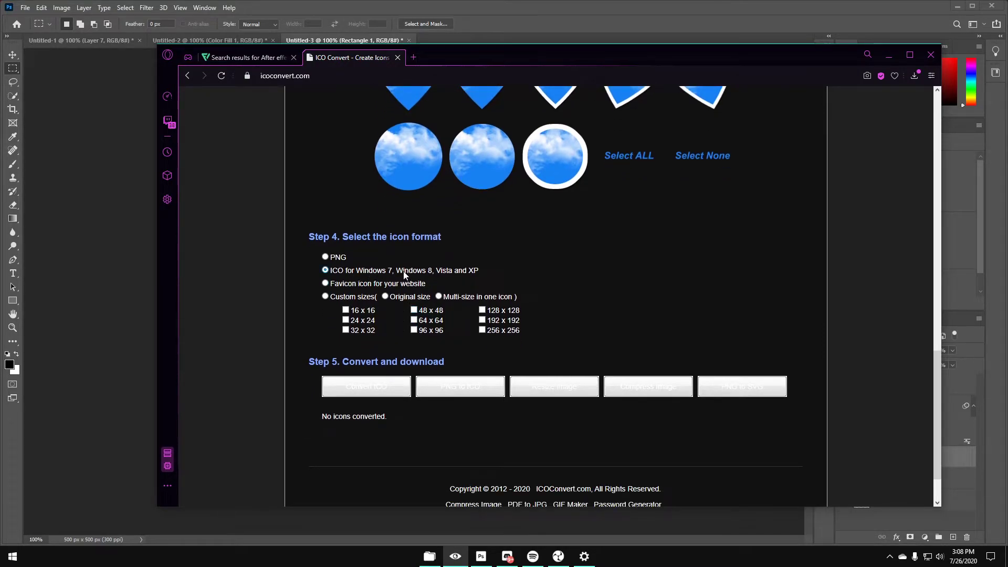
{"action": "left_click", "coordinate": [346, 329]}
{"action": "scroll", "coordinate": [371, 337], "scroll_direction": "down", "scroll_amount": 1}
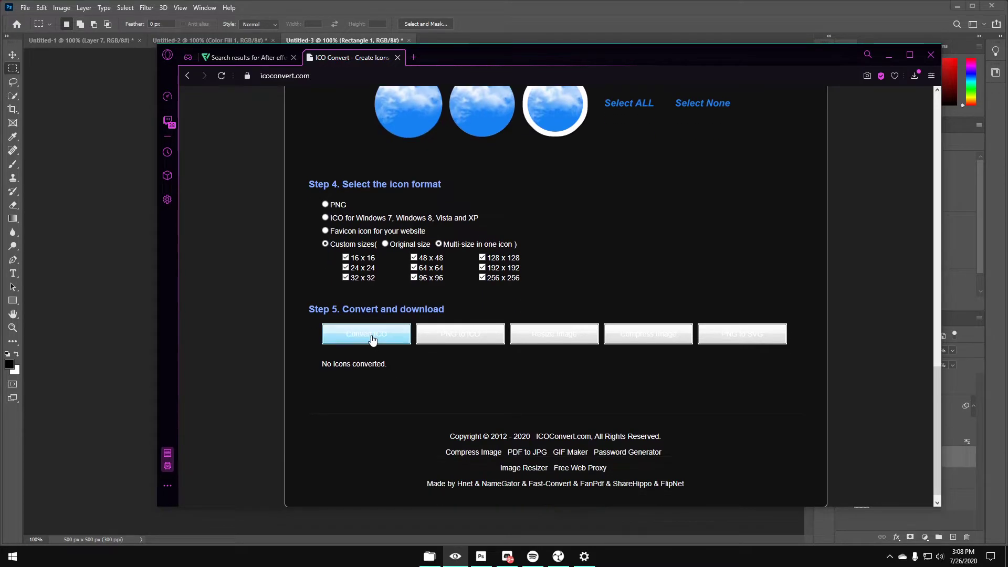
{"action": "left_click", "coordinate": [370, 336]}
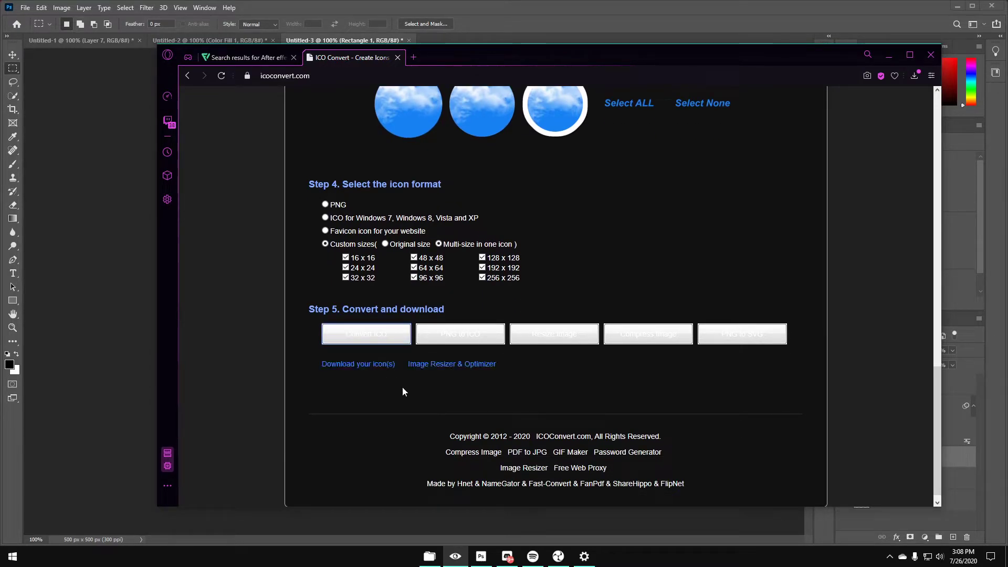
{"action": "left_click", "coordinate": [388, 365]}
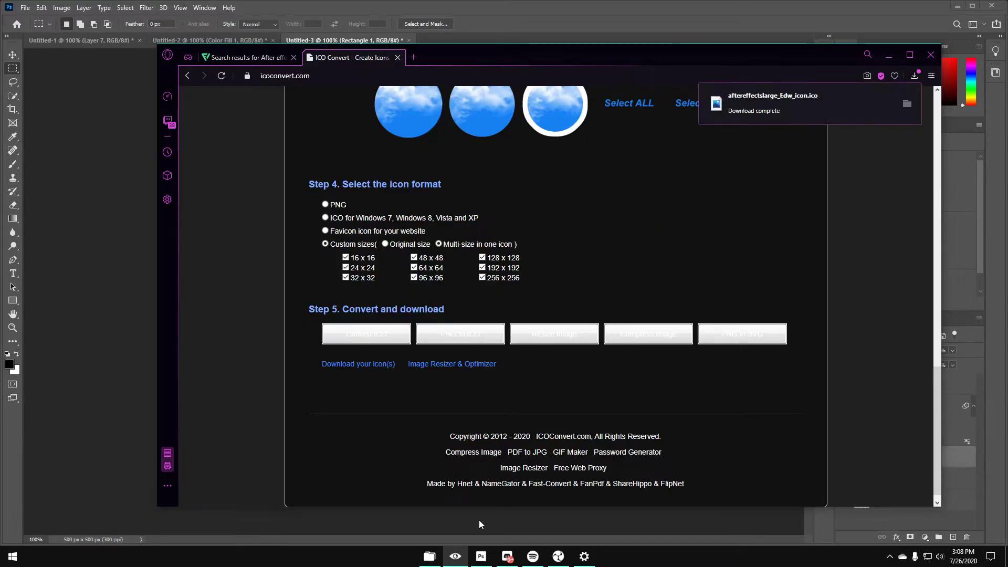
- Switch to File Explorer and add the downloaded ICO file to the icons by sviz folder
{"action": "left_click", "coordinate": [429, 556]}
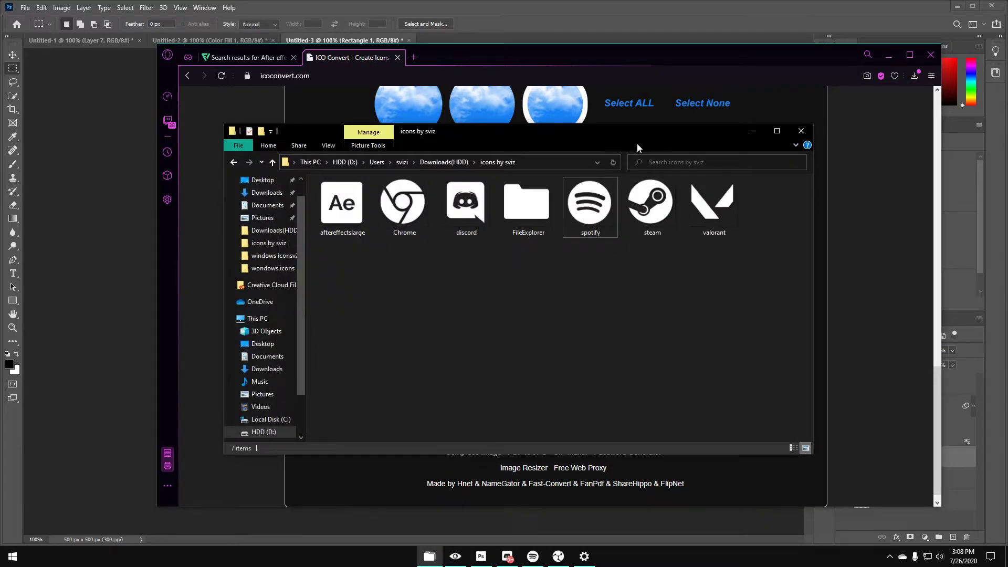
{"action": "left_click_drag", "start_coordinate": [637, 144], "coordinate": [458, 152]}
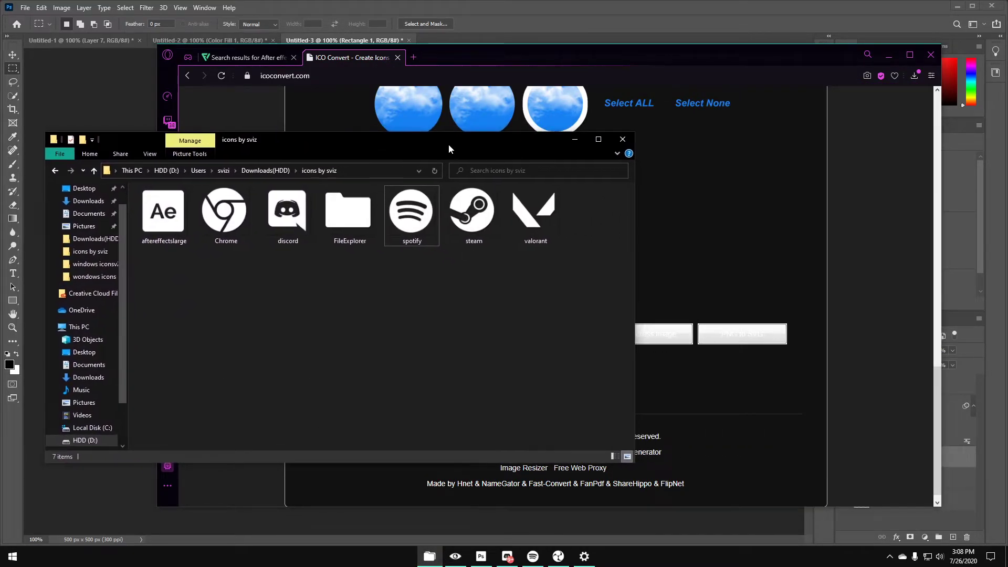
{"action": "left_click", "coordinate": [913, 76]}
{"action": "left_click_drag", "start_coordinate": [790, 112], "coordinate": [147, 267]}
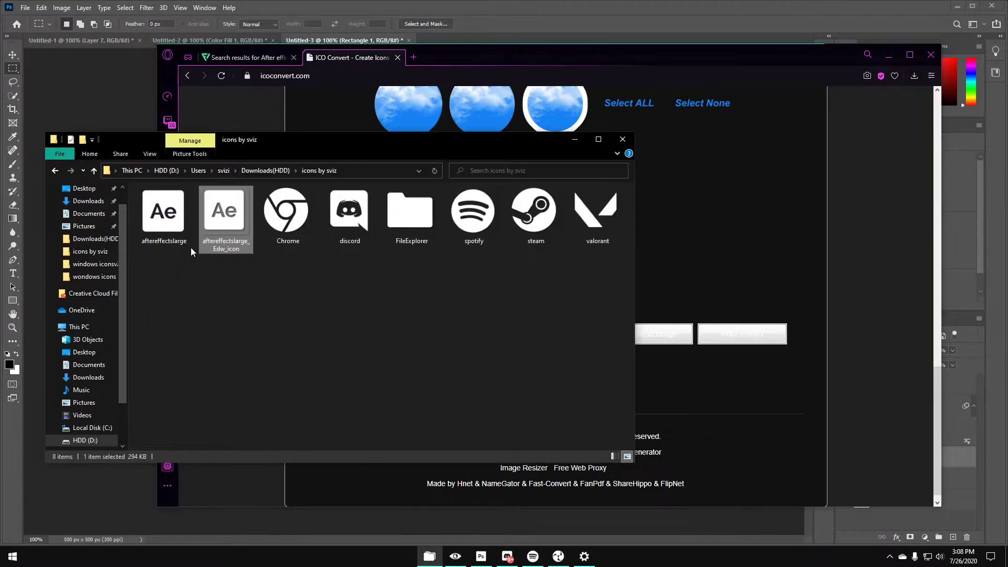
- Delete the original aftereffectslarge PNG from the icons by sviz folder
{"action": "left_click", "coordinate": [175, 217]}
{"action": "right_click", "coordinate": [174, 213]}
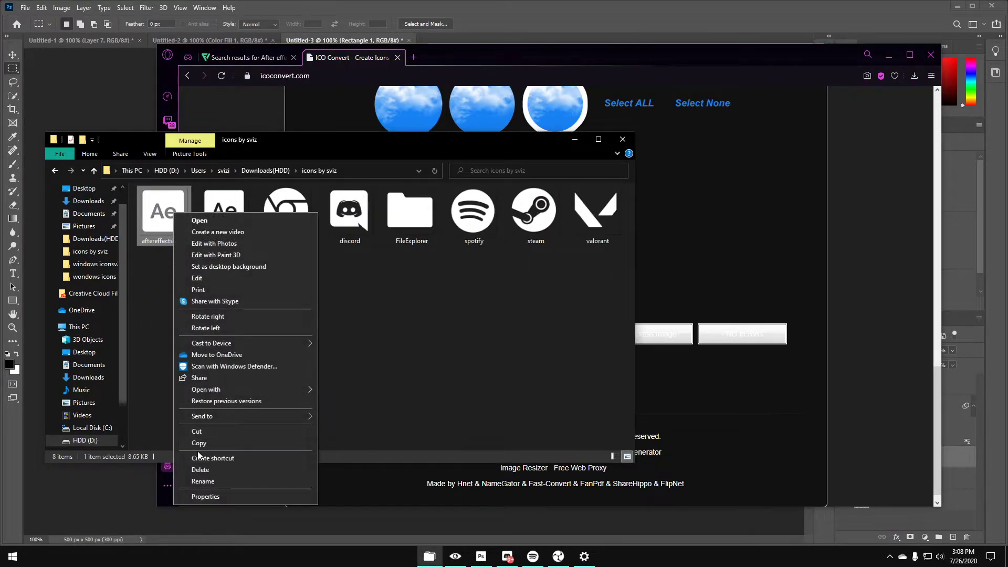
{"action": "left_click", "coordinate": [200, 470]}
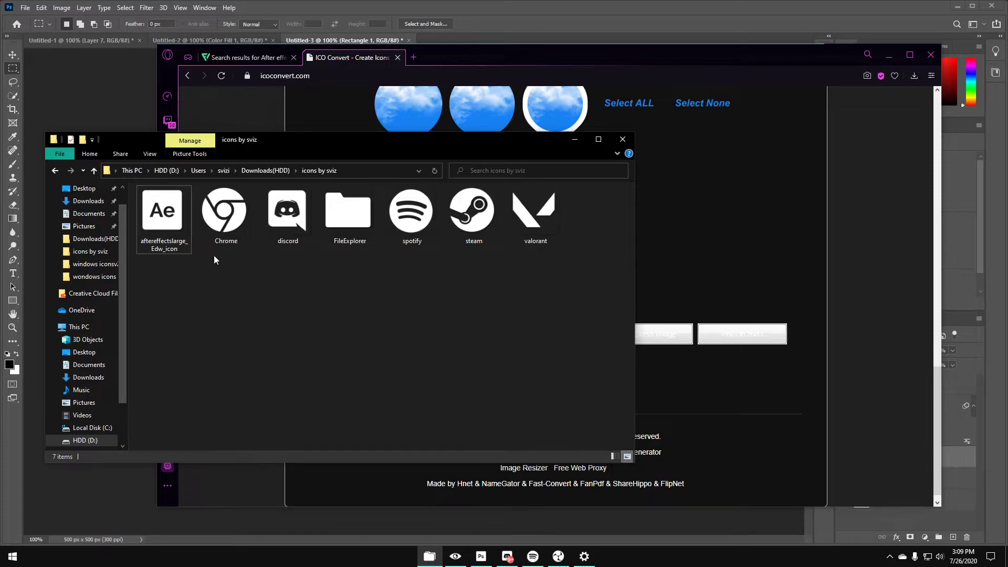
- Rename the After Effects ICO file as aftereffects
{"action": "right_click", "coordinate": [174, 241]}
{"action": "left_click", "coordinate": [200, 455]}
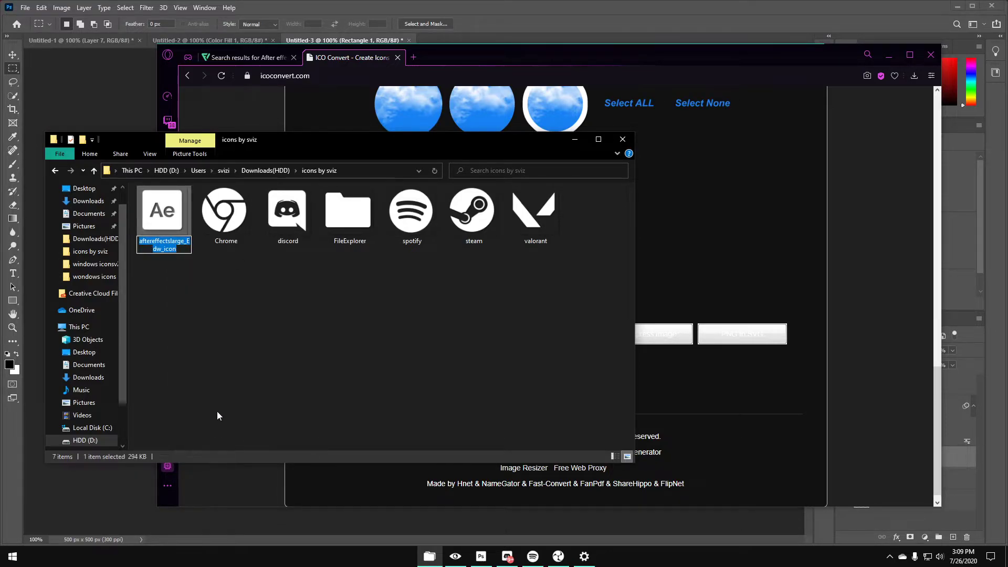
{"action": "type", "text": "aftereffect"}
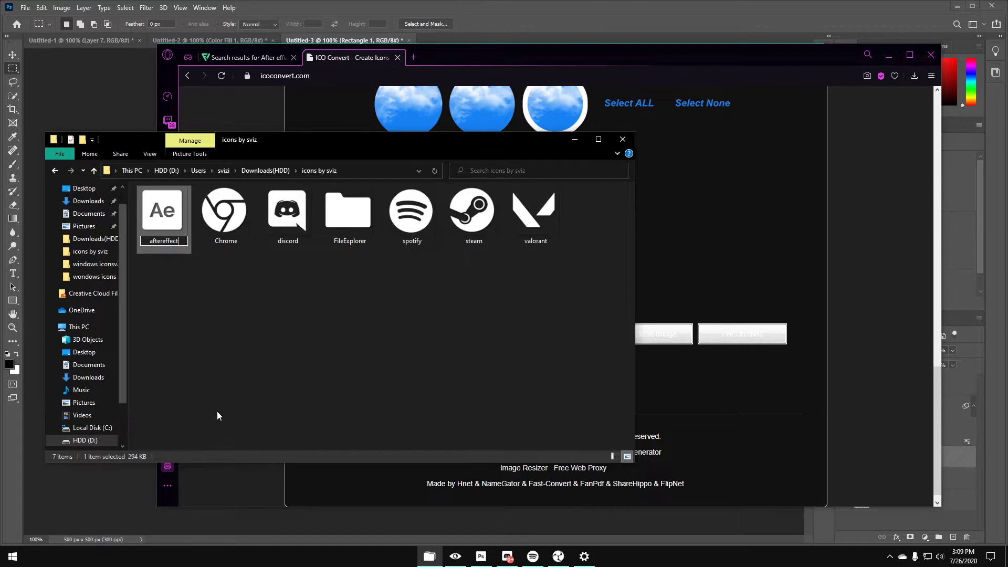
{"action": "type", "text": "s"}
{"action": "key", "text": "Return"}
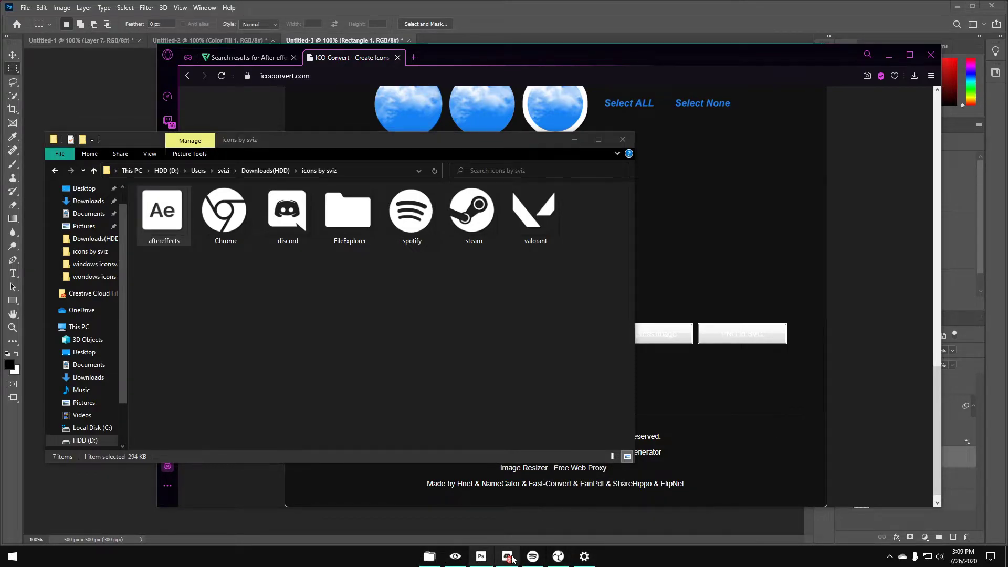
- Examine the icon files offered for changing the Spotify shortcut's icon in its properties, leaving the current icon in place
{"action": "right_click", "coordinate": [526, 562]}
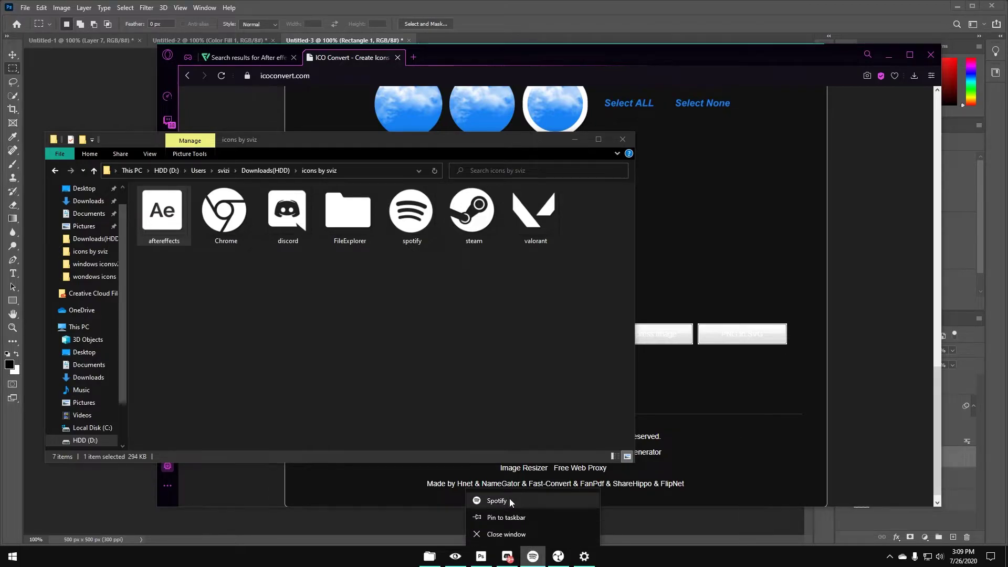
{"action": "right_click", "coordinate": [509, 499]}
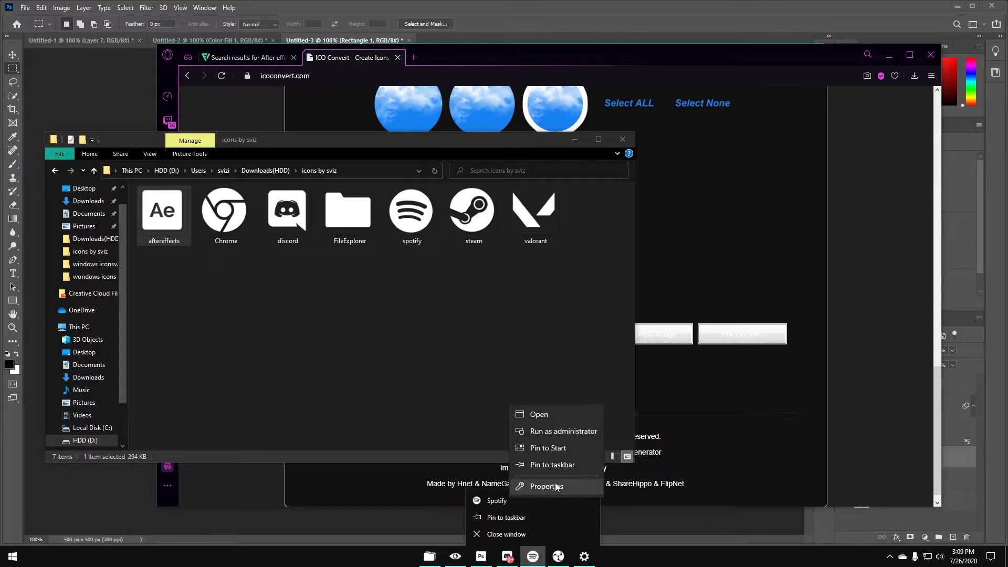
{"action": "left_click", "coordinate": [513, 486]}
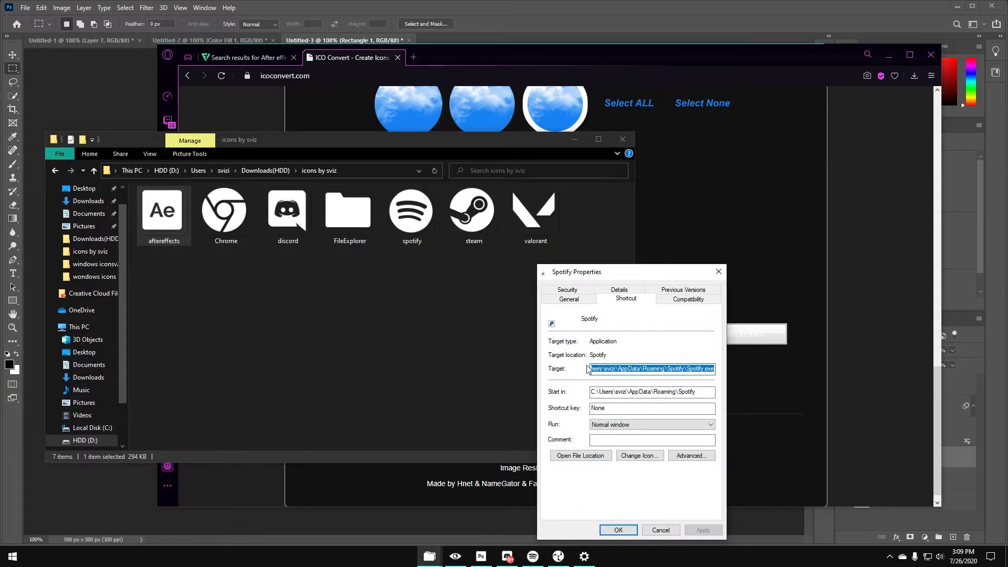
{"action": "left_click", "coordinate": [638, 455]}
{"action": "left_click", "coordinate": [698, 351]}
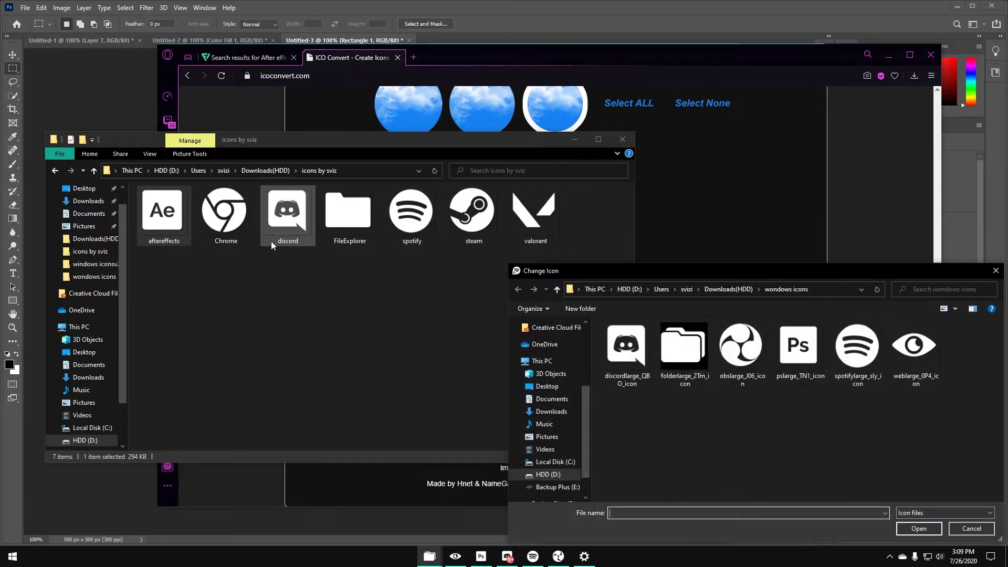
{"action": "left_click", "coordinate": [972, 529]}
{"action": "left_click", "coordinate": [698, 489]}
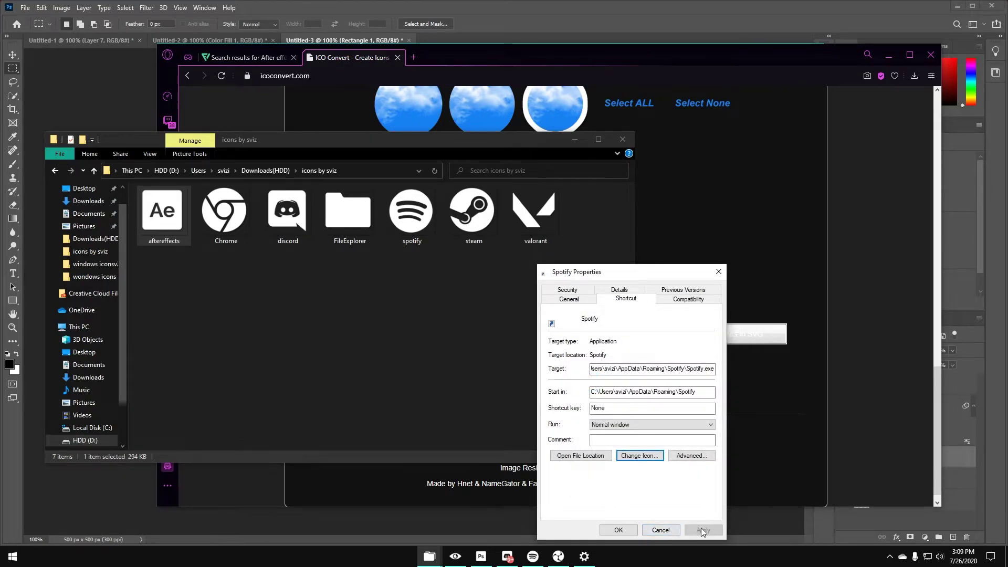
{"action": "left_click", "coordinate": [661, 530]}
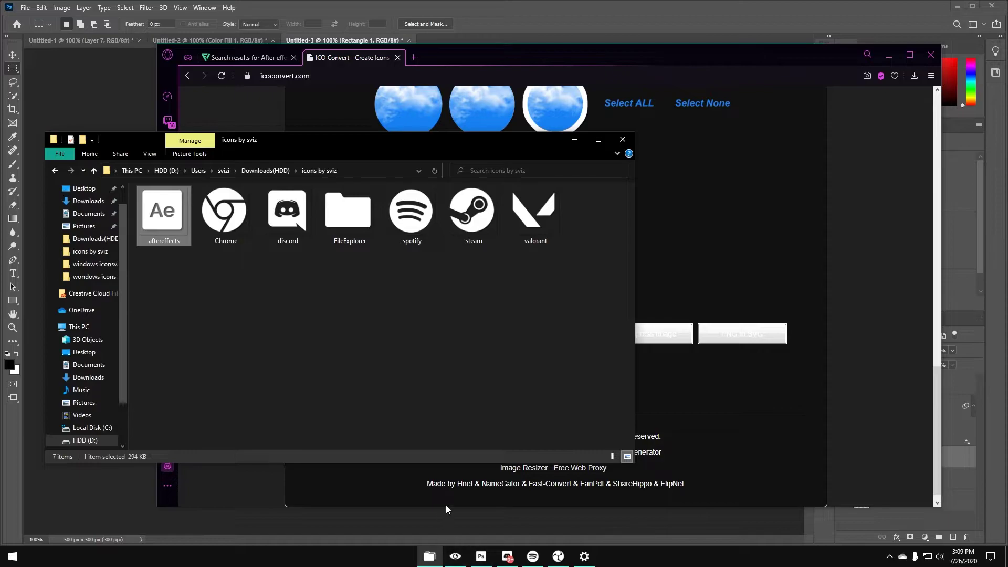
- Minimize the File Explorer and browser windows, and bring up the Untitled-2 document in Photoshop with the Move tool
{"action": "left_click", "coordinate": [575, 143]}
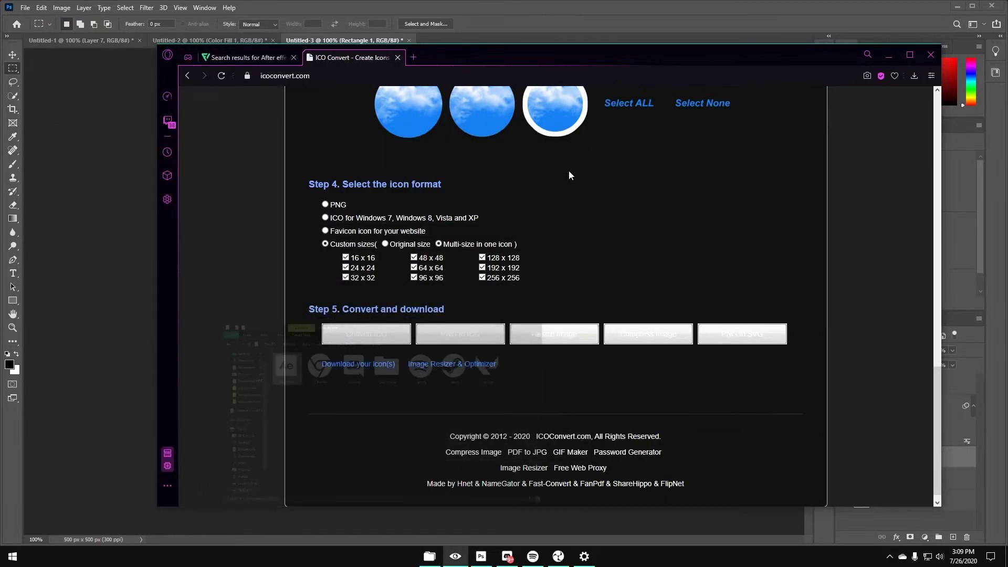
{"action": "left_click", "coordinate": [890, 54]}
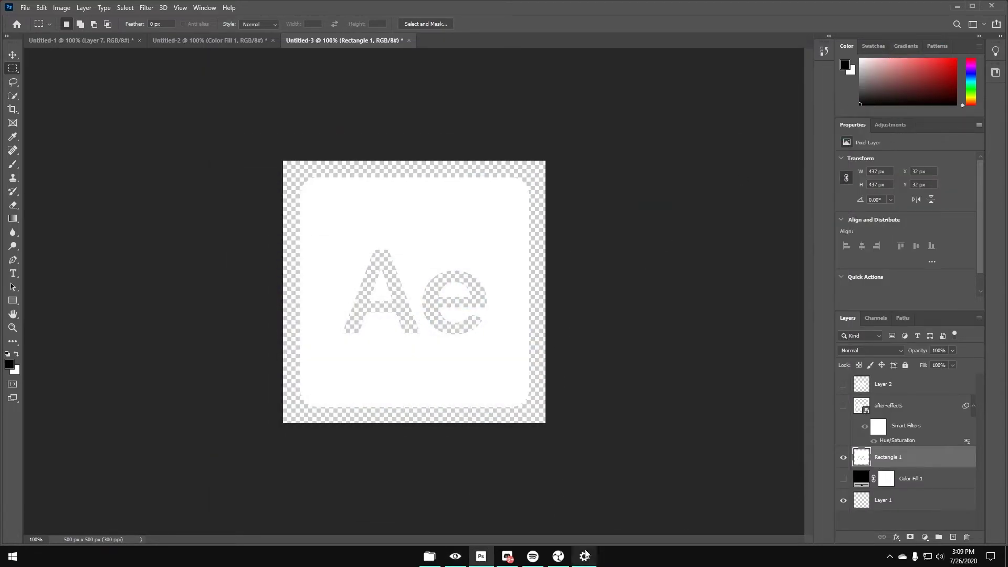
{"action": "left_click", "coordinate": [231, 40]}
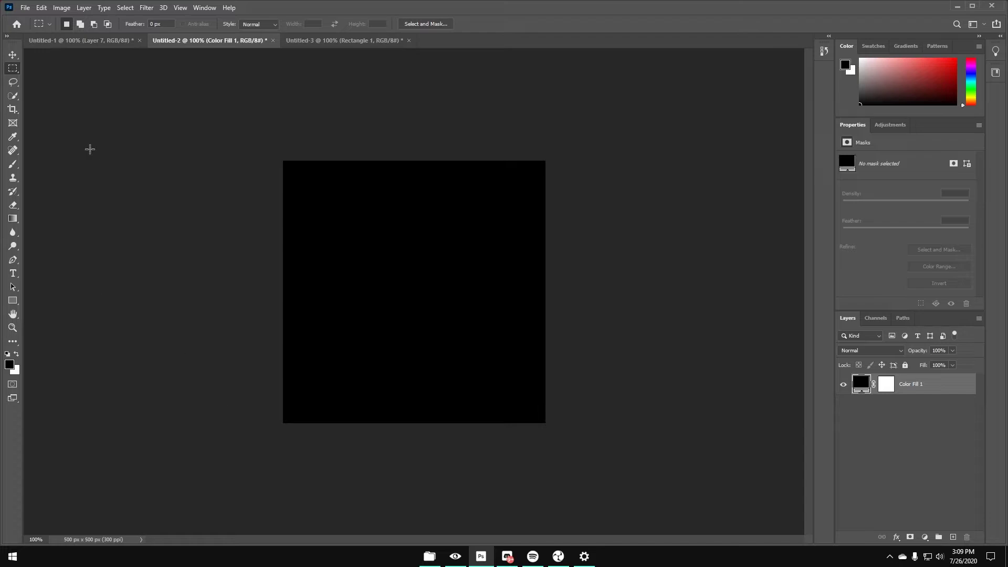
{"action": "left_click", "coordinate": [12, 56]}
- Set the Windows taskbar's search option to show the search icon
{"action": "right_click", "coordinate": [656, 558]}
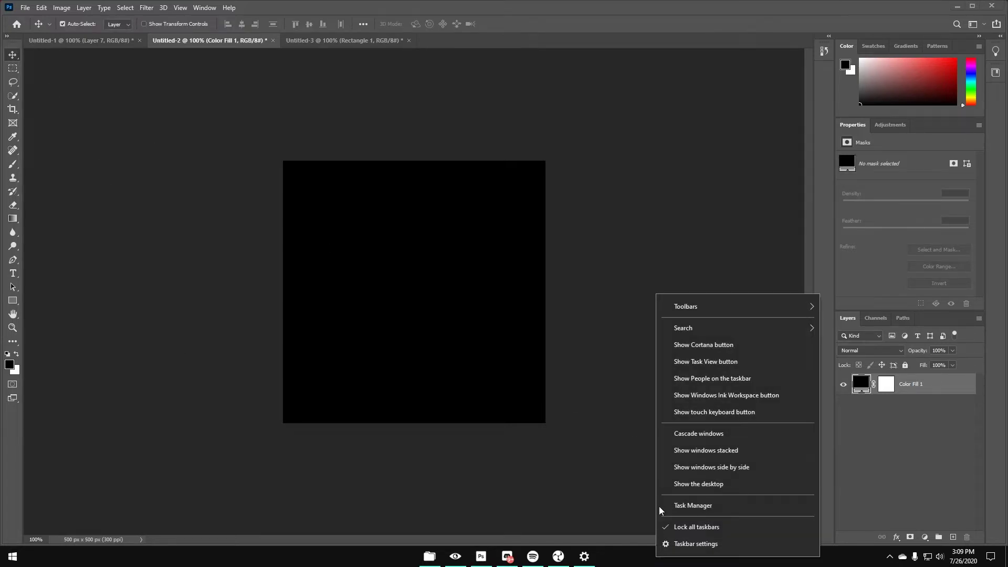
{"action": "mouse_move", "coordinate": [704, 326]}
{"action": "left_click", "coordinate": [820, 339]}
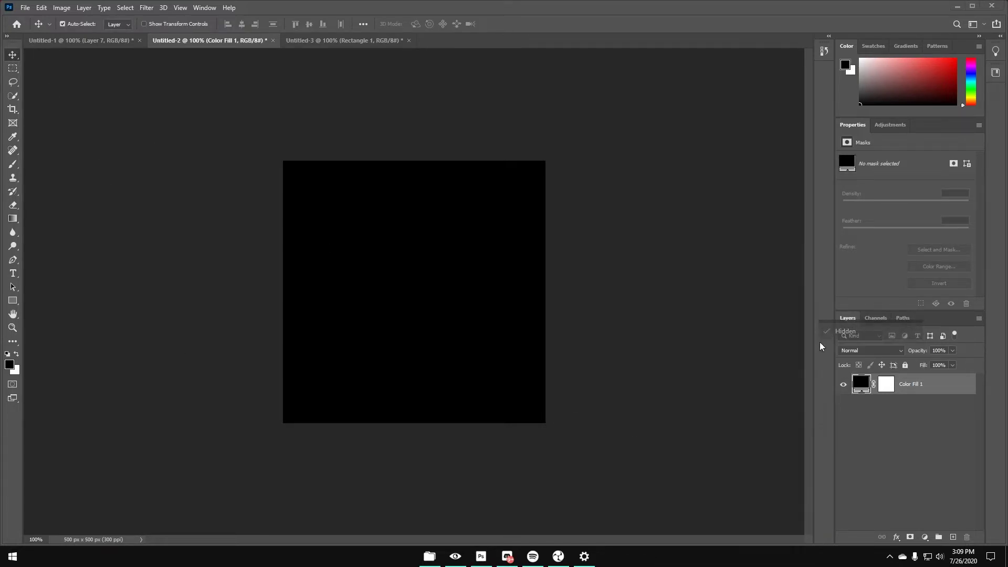
{"action": "right_click", "coordinate": [672, 558]}
{"action": "mouse_move", "coordinate": [732, 337]}
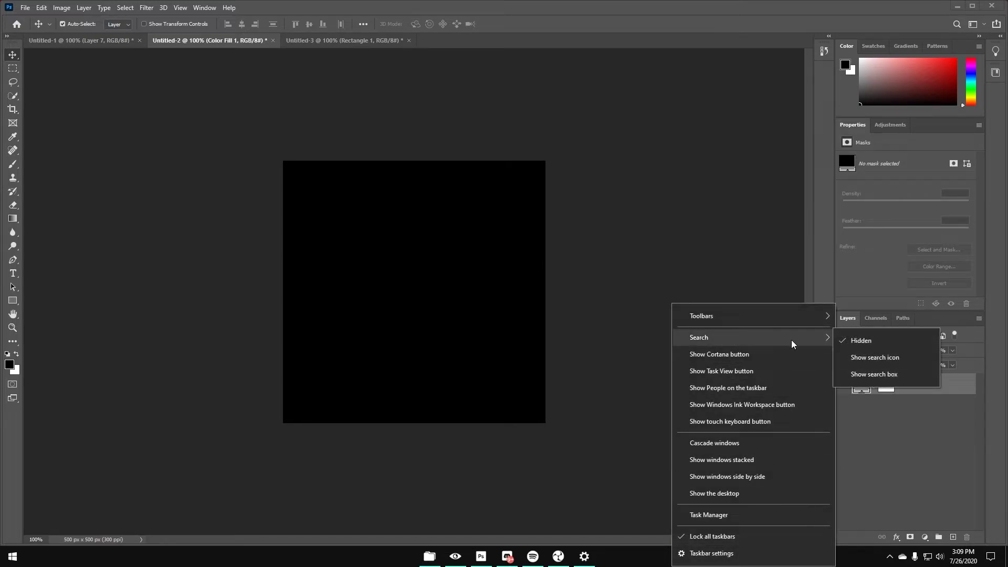
{"action": "left_click", "coordinate": [863, 354]}
- Turn off the extra taskbar toolbar that keeps the taskbar icons centered
{"action": "right_click", "coordinate": [715, 561]}
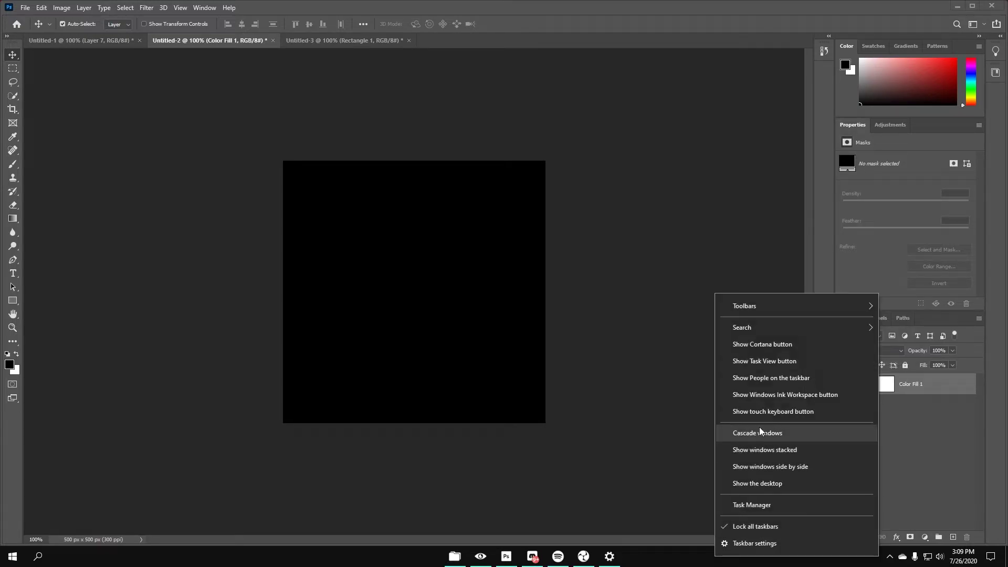
{"action": "mouse_move", "coordinate": [796, 306]}
{"action": "left_click", "coordinate": [902, 323]}
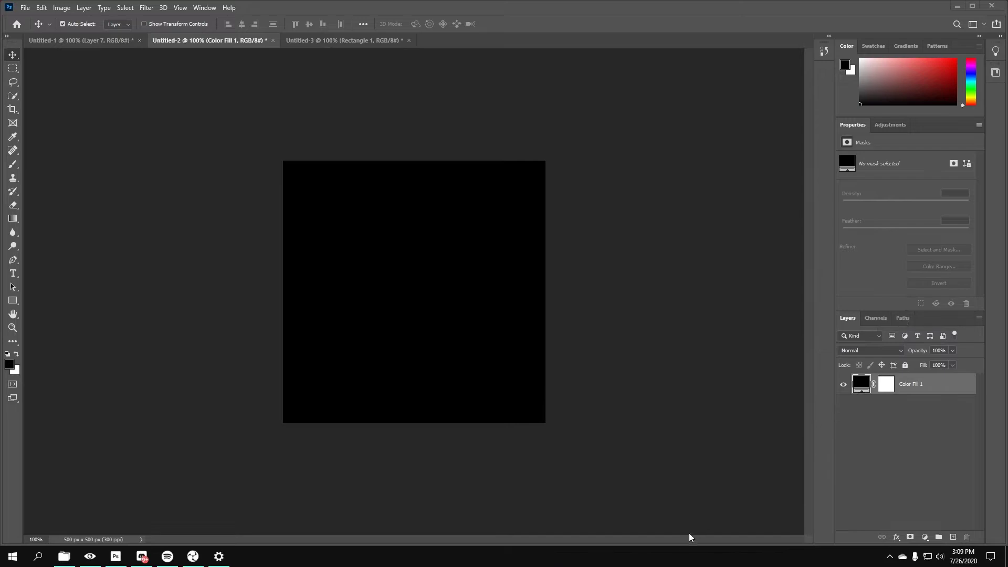
- Show the Cortana button on the taskbar and hide it again
{"action": "right_click", "coordinate": [678, 561]}
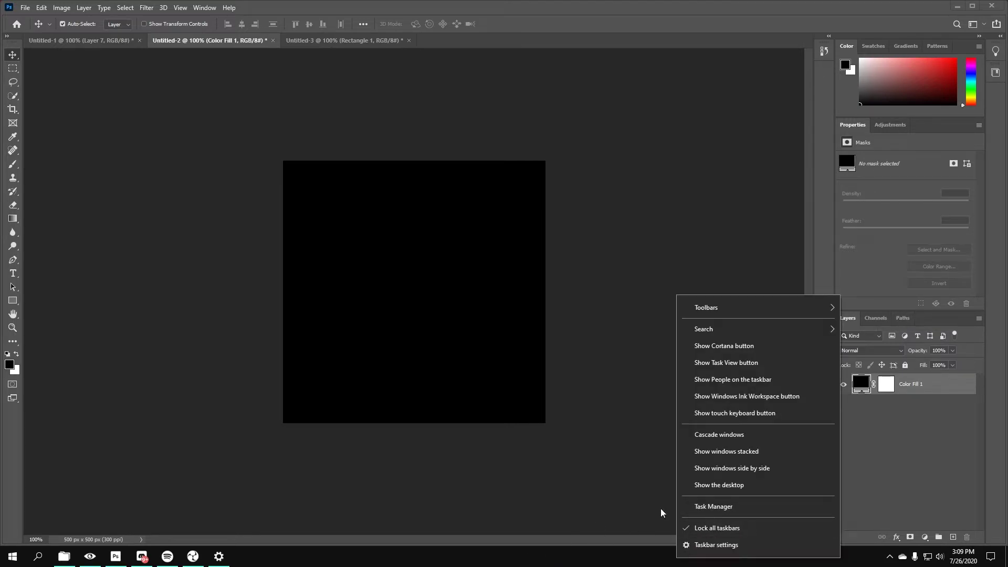
{"action": "left_click", "coordinate": [748, 346]}
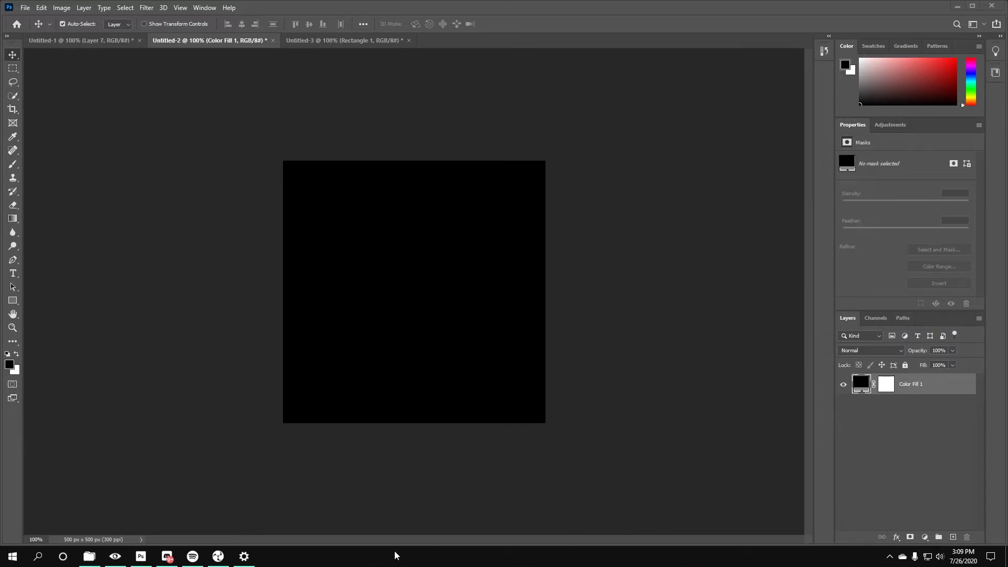
{"action": "right_click", "coordinate": [587, 557]}
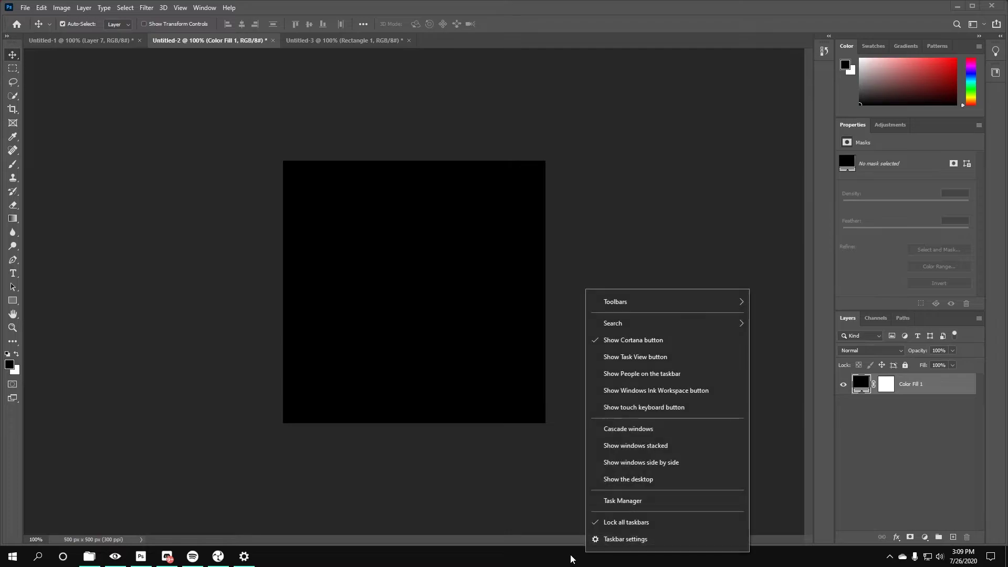
{"action": "left_click", "coordinate": [683, 341]}
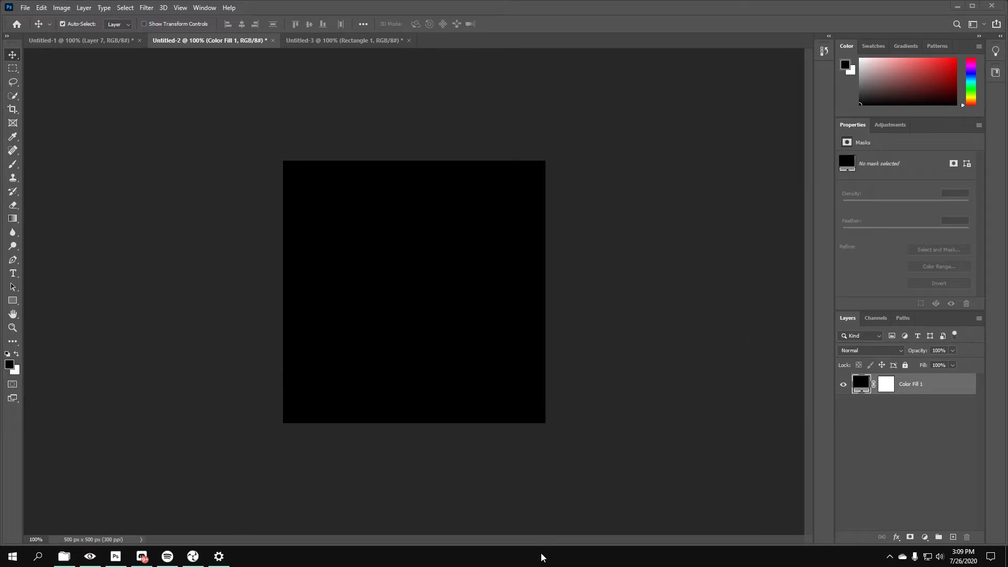
- Set the Windows taskbar's search option to Hidden
{"action": "right_click", "coordinate": [542, 557]}
{"action": "mouse_move", "coordinate": [613, 325]}
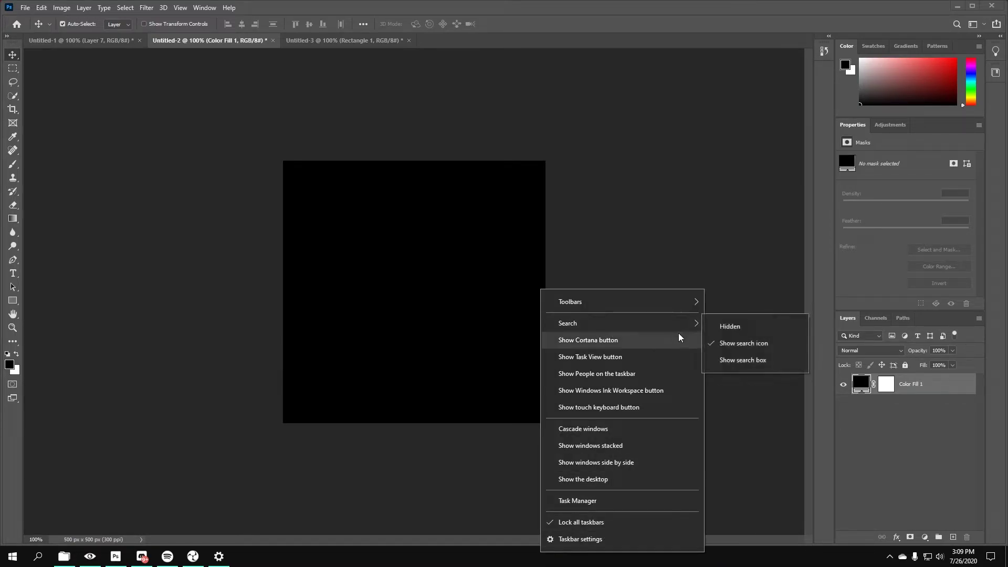
{"action": "left_click", "coordinate": [749, 329]}
- Unlock all taskbars so that their toolbars can be moved
{"action": "right_click", "coordinate": [325, 562]}
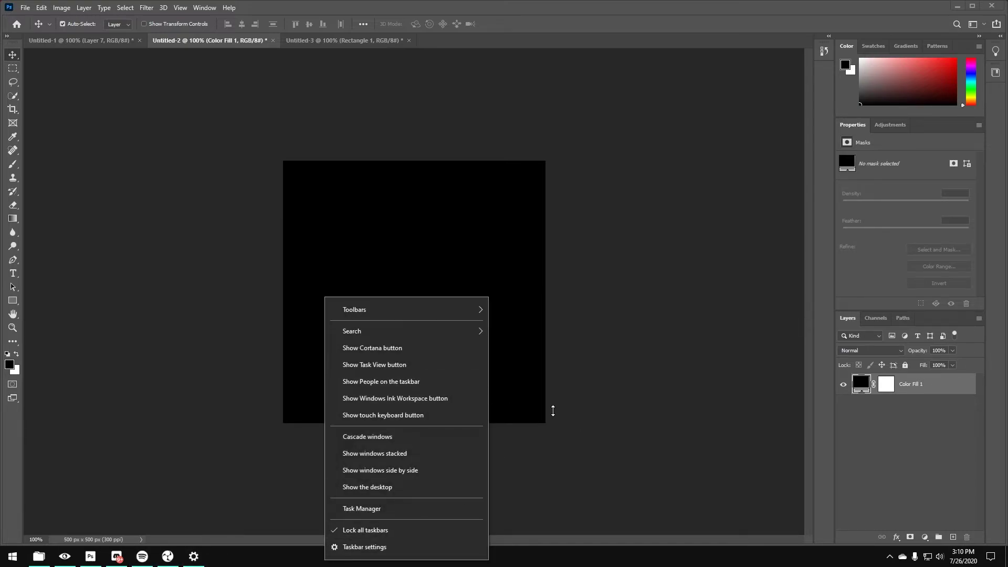
{"action": "left_click", "coordinate": [534, 561]}
{"action": "right_click", "coordinate": [539, 558]}
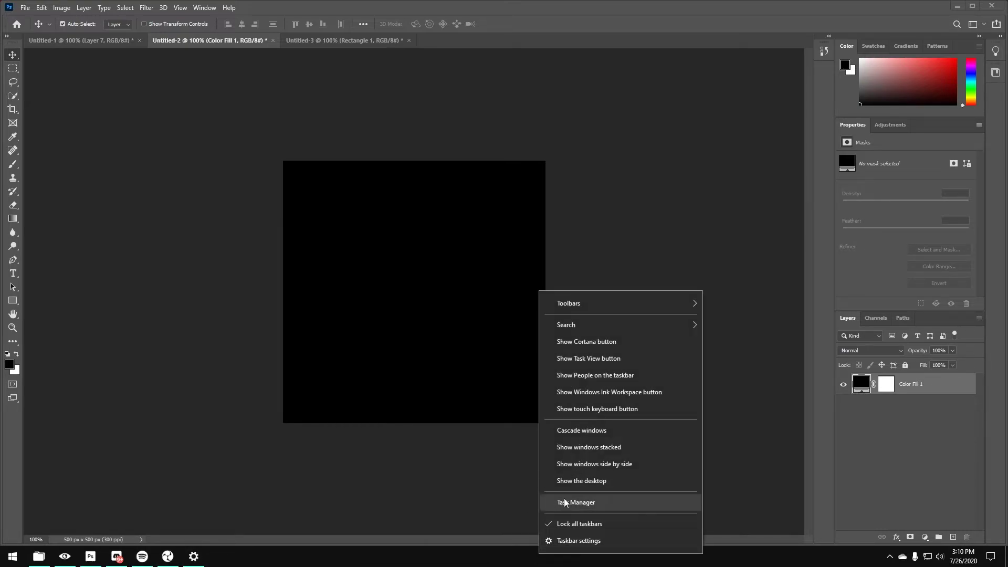
{"action": "left_click", "coordinate": [566, 520]}
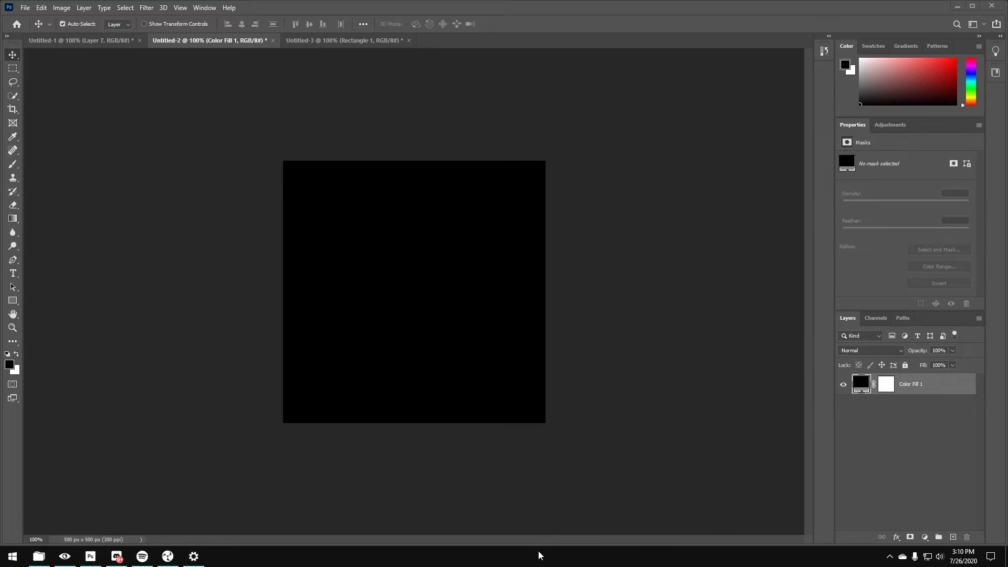
- Add the Links toolbar to the Windows taskbar
{"action": "right_click", "coordinate": [539, 556]}
{"action": "mouse_move", "coordinate": [638, 304]}
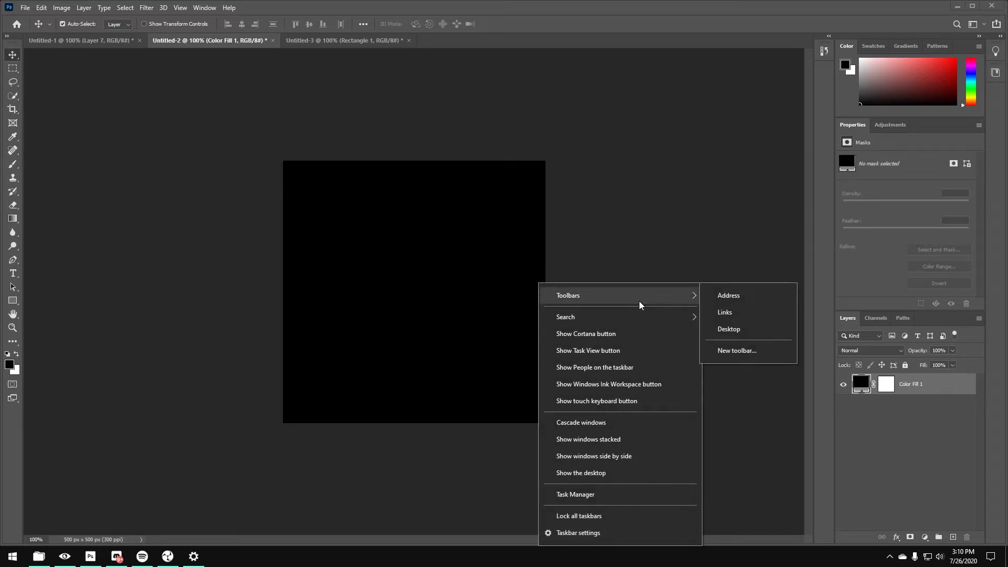
{"action": "left_click", "coordinate": [748, 310]}
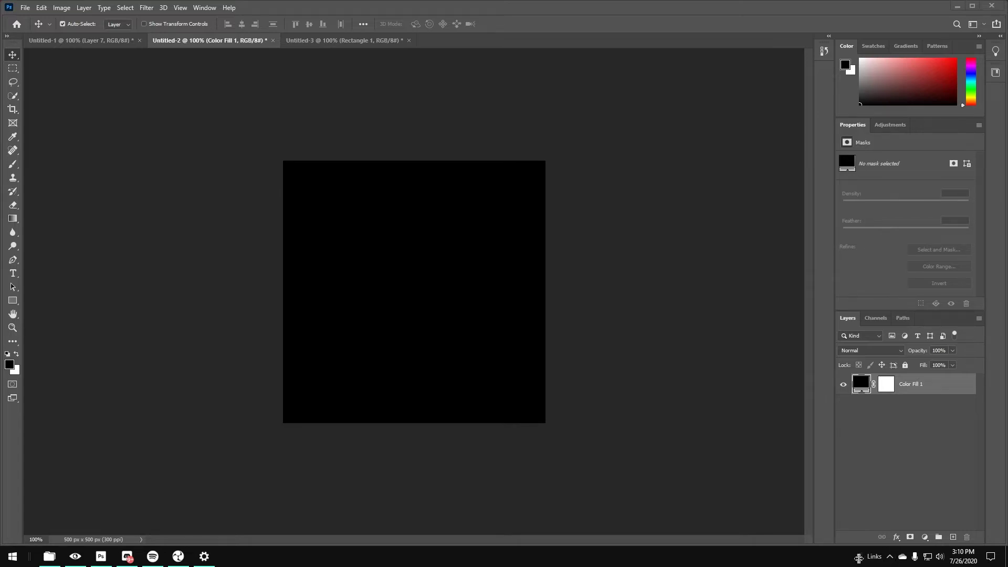
- Move the Links toolbar between the Start button and the app icons, and shift the app icons to the center of the taskbar
{"action": "left_click_drag", "start_coordinate": [858, 558], "coordinate": [602, 547]}
{"action": "left_click_drag", "start_coordinate": [520, 560], "coordinate": [236, 562]}
{"action": "left_click_drag", "start_coordinate": [33, 555], "coordinate": [22, 554]}
{"action": "left_click_drag", "start_coordinate": [378, 555], "coordinate": [29, 555]}
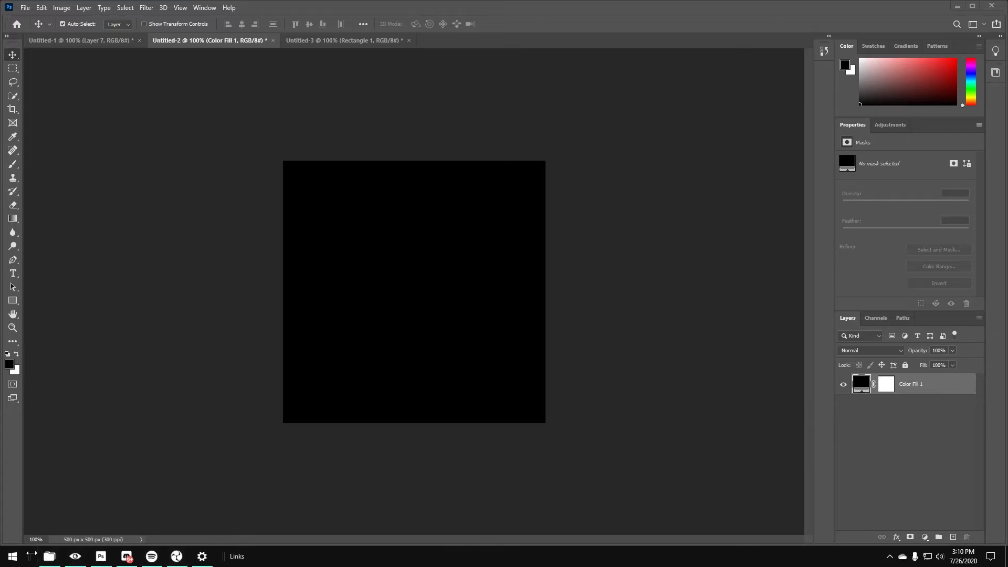
{"action": "left_click_drag", "start_coordinate": [200, 547], "coordinate": [406, 556]}
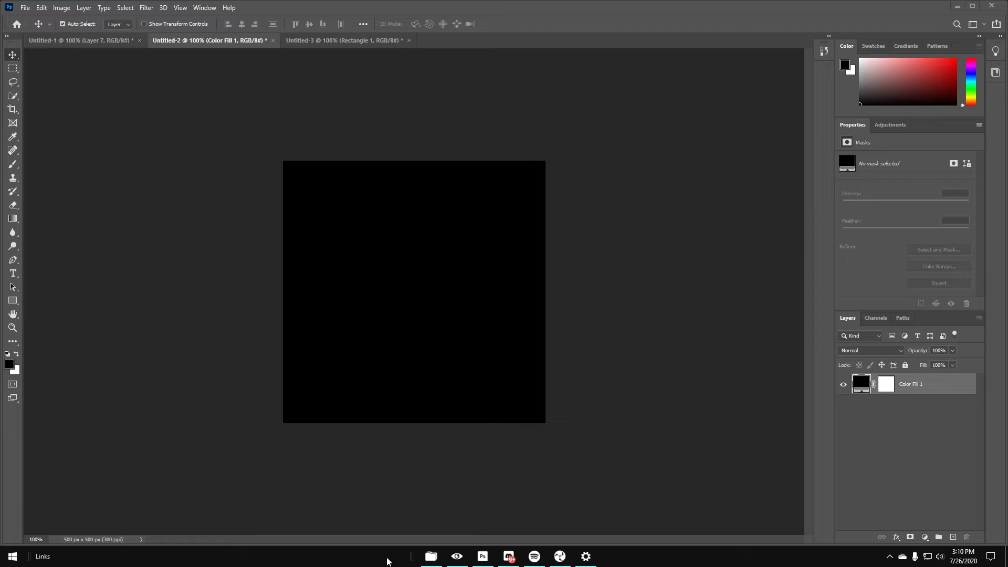
- Hide the Links toolbar's title and lock all taskbars
{"action": "right_click", "coordinate": [51, 558]}
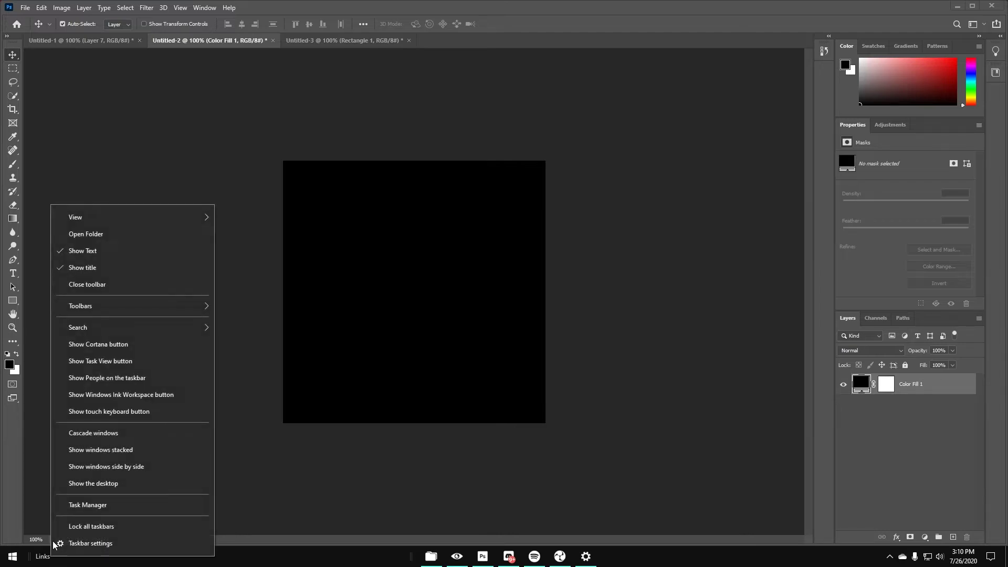
{"action": "left_click", "coordinate": [109, 266]}
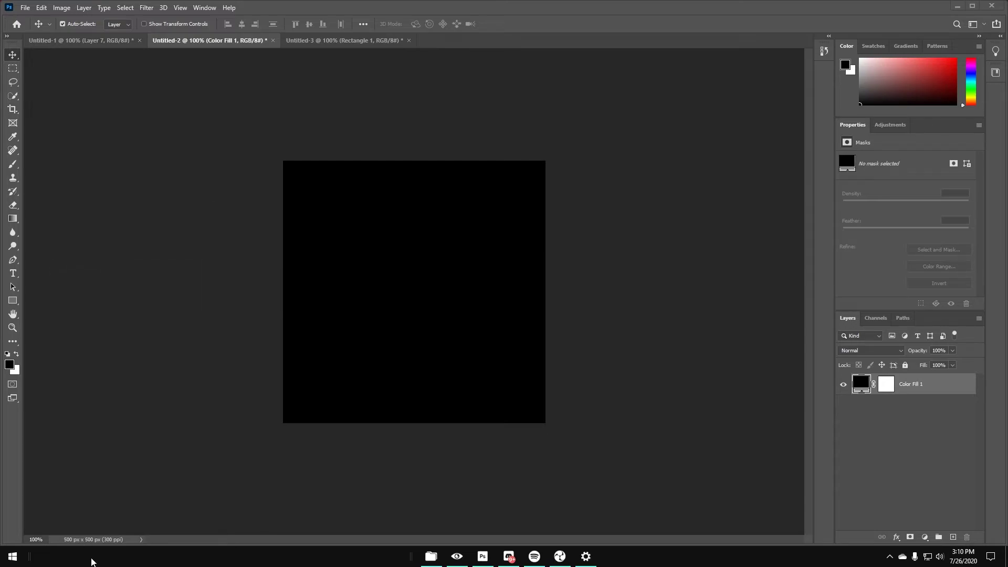
{"action": "right_click", "coordinate": [107, 554]}
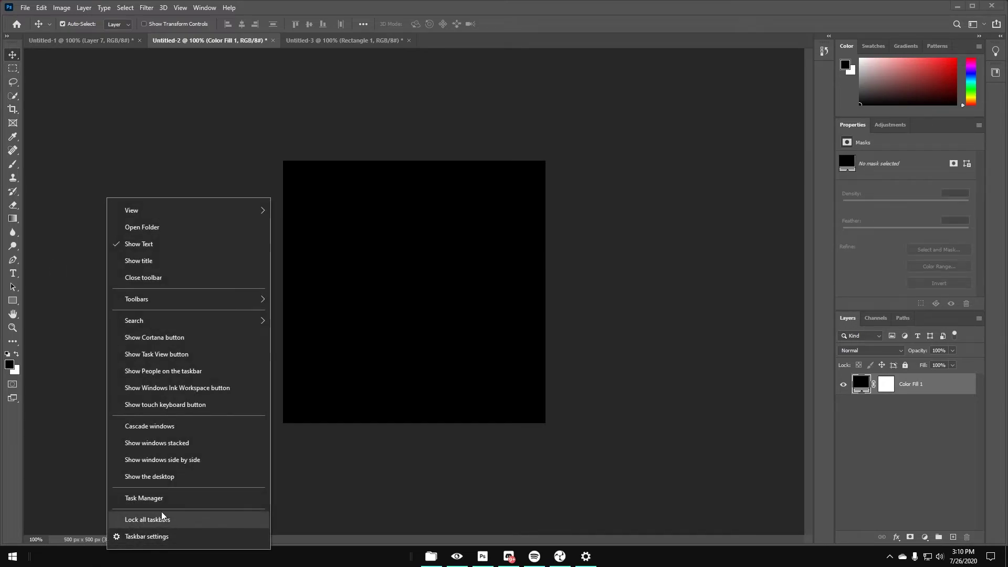
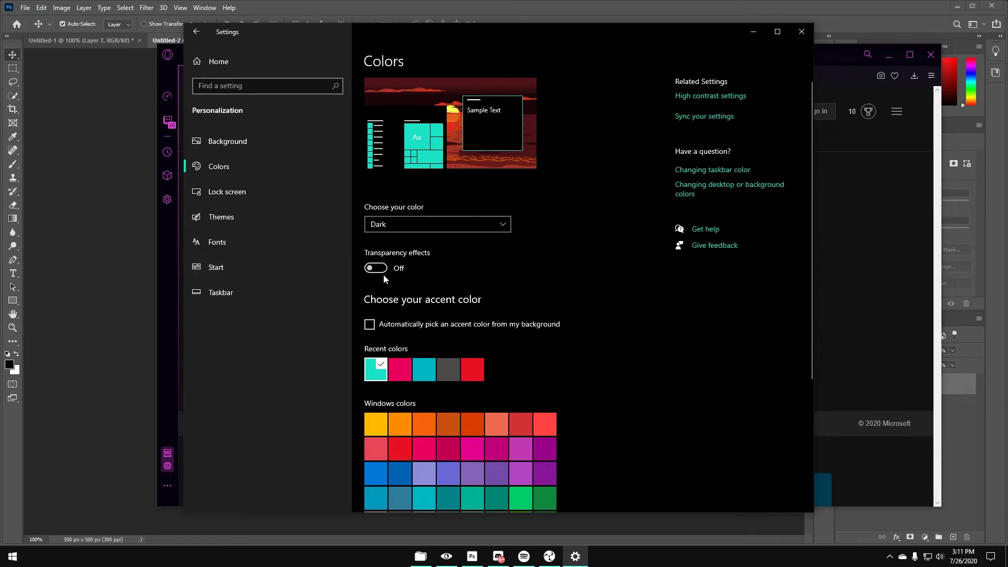
- Turn on transparency effects in the Colors settings, and clear the Settings, browser and Photoshop windows away to show the desktop
{"action": "left_click", "coordinate": [376, 268]}
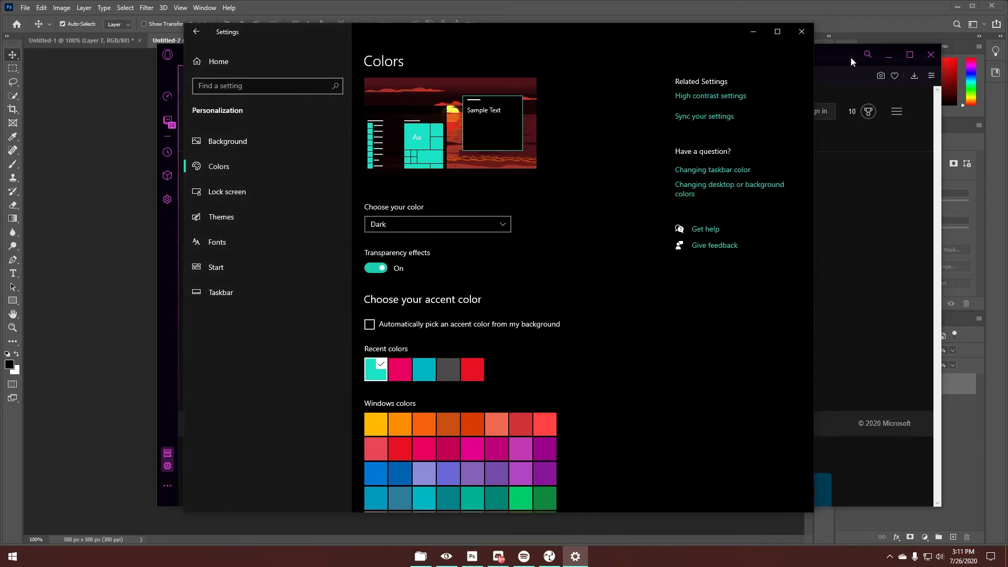
{"action": "left_click", "coordinate": [801, 31]}
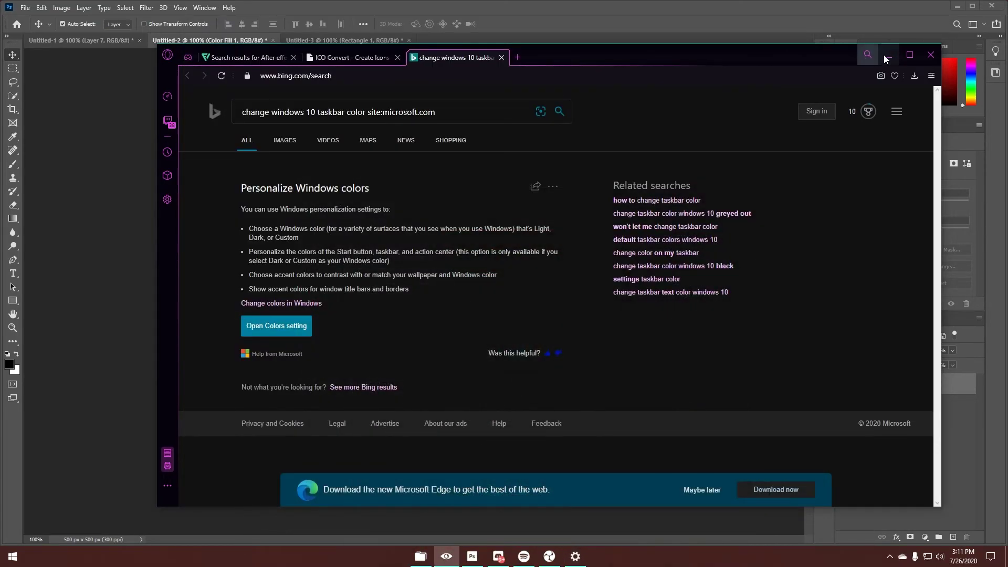
{"action": "left_click", "coordinate": [889, 54]}
{"action": "left_click", "coordinate": [957, 6]}
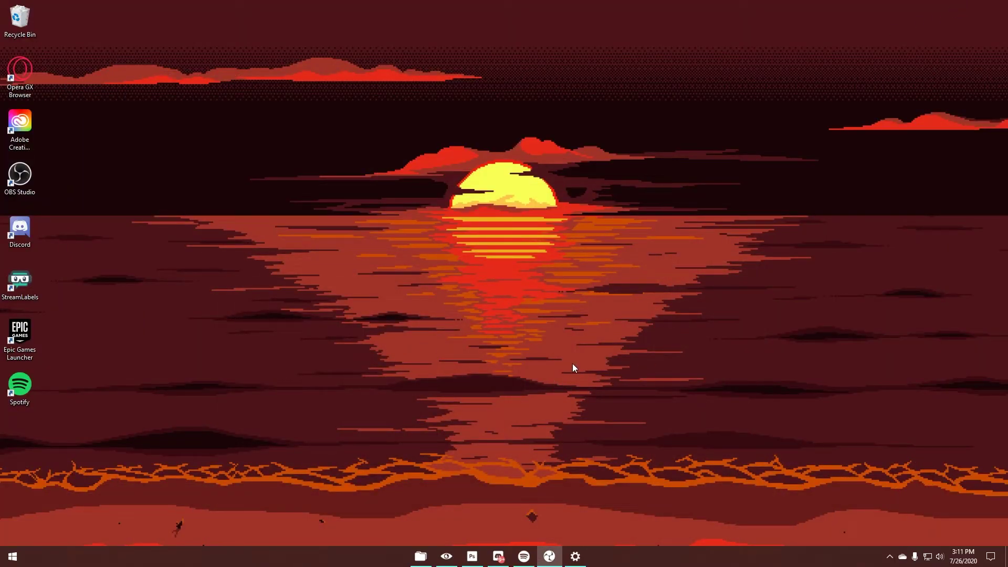
- Reopen the Colors personalization settings from the desktop and turn transparency effects off
{"action": "right_click", "coordinate": [549, 275]}
{"action": "left_click", "coordinate": [647, 518]}
{"action": "left_click", "coordinate": [575, 555]}
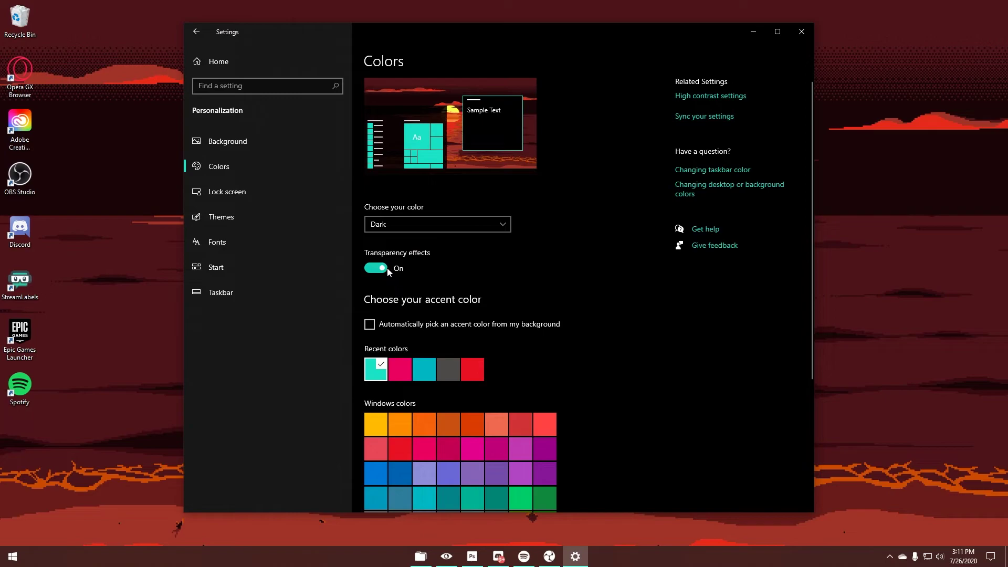
{"action": "left_click", "coordinate": [382, 269]}
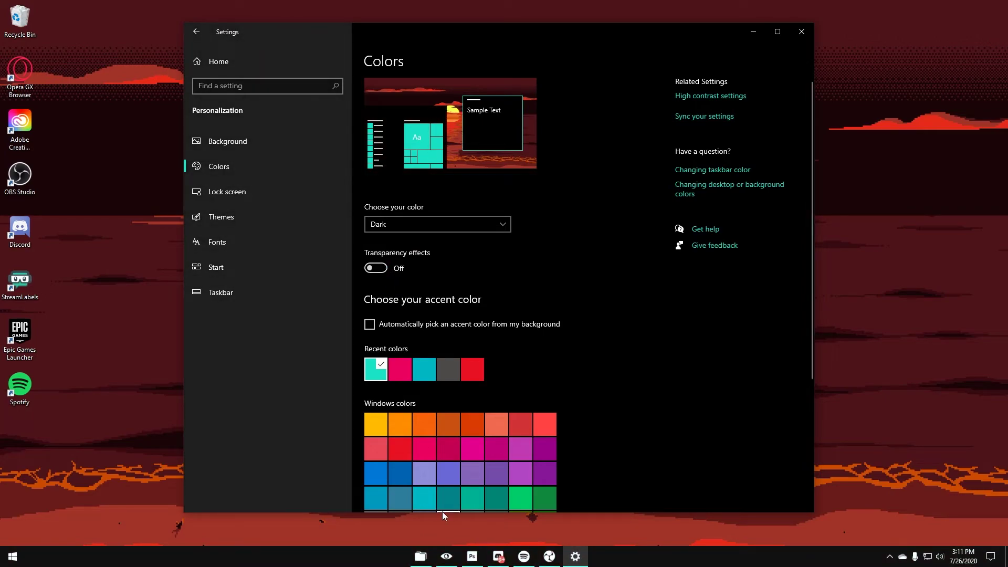
- Switch the Windows color mode to Light and back to Dark
{"action": "scroll", "coordinate": [566, 376], "scroll_direction": "down", "scroll_amount": 4}
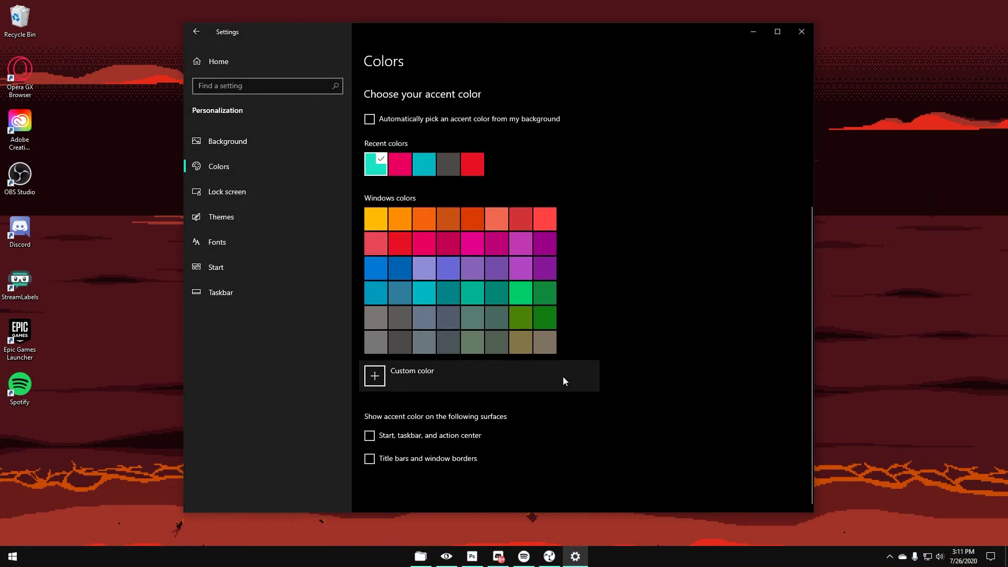
{"action": "scroll", "coordinate": [519, 385], "scroll_direction": "up", "scroll_amount": 4}
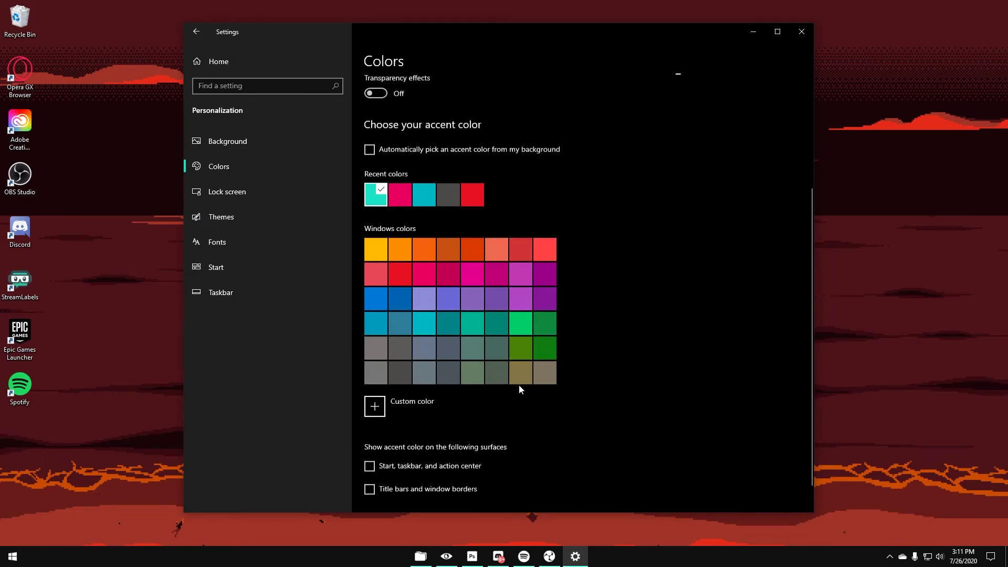
{"action": "left_click", "coordinate": [426, 223]}
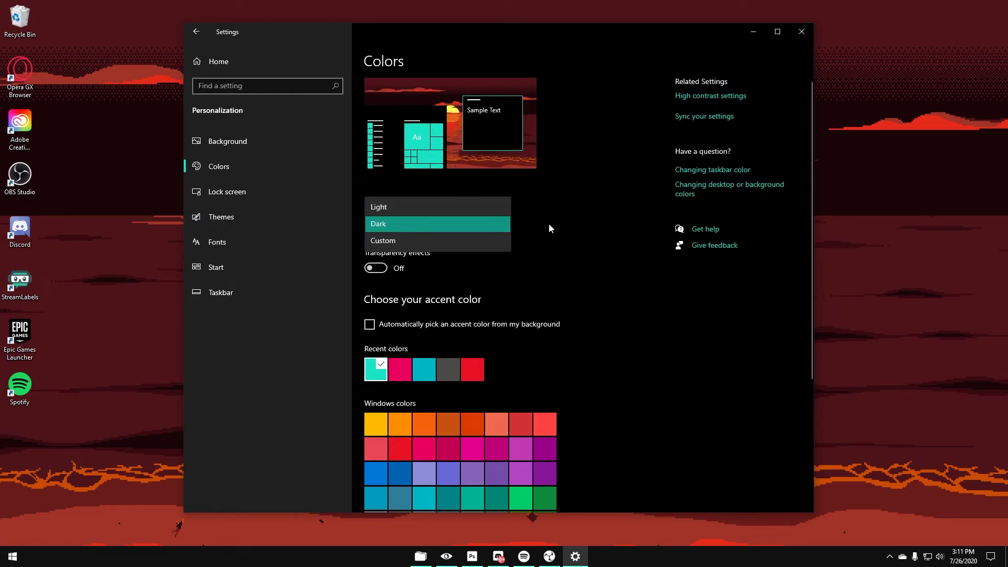
{"action": "left_click", "coordinate": [486, 211]}
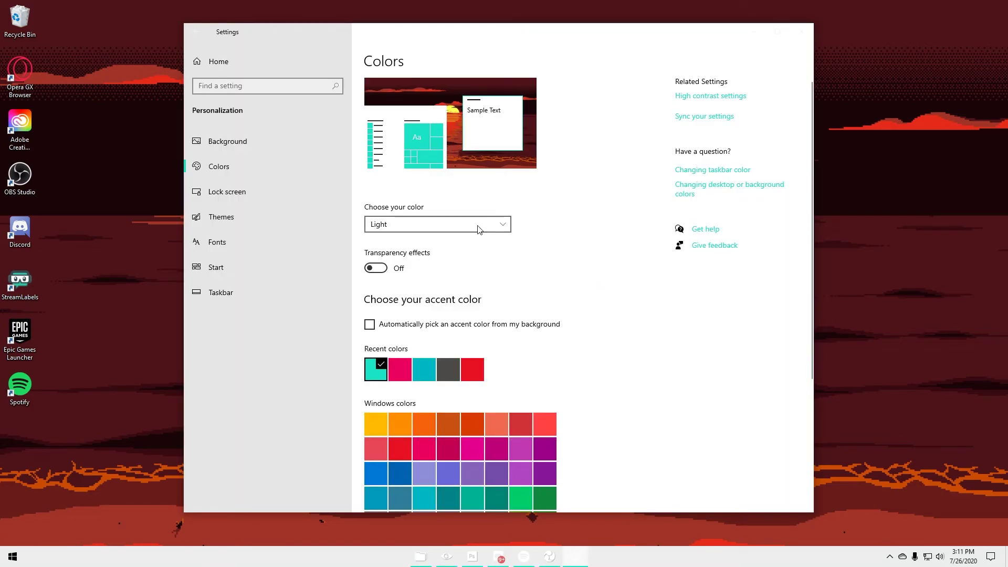
{"action": "left_click", "coordinate": [490, 227]}
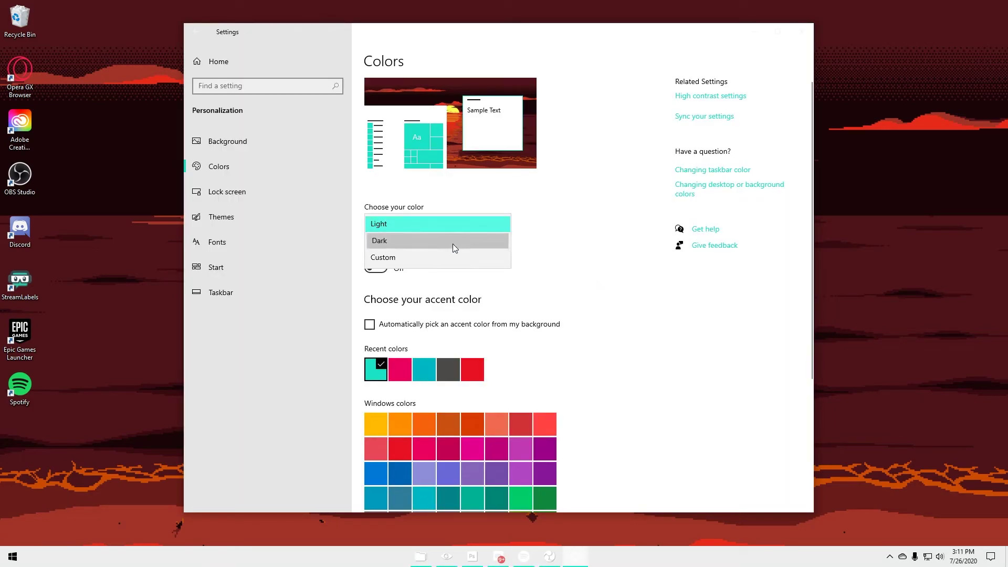
{"action": "left_click", "coordinate": [453, 245]}
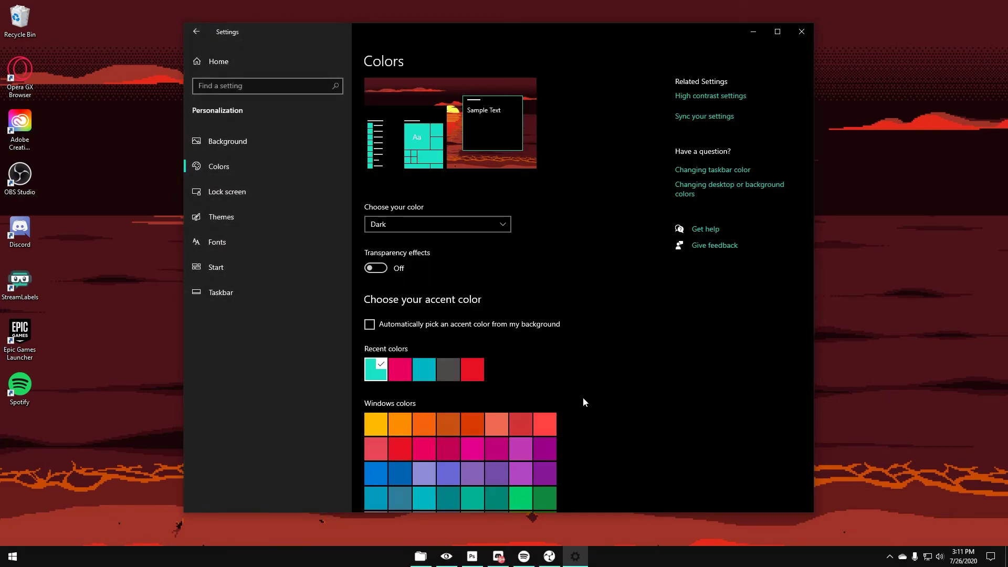
- Show the accent color on Start, taskbar, and action center, and choose a bright magenta from the Windows colors
{"action": "scroll", "coordinate": [578, 378], "scroll_direction": "down", "scroll_amount": 4}
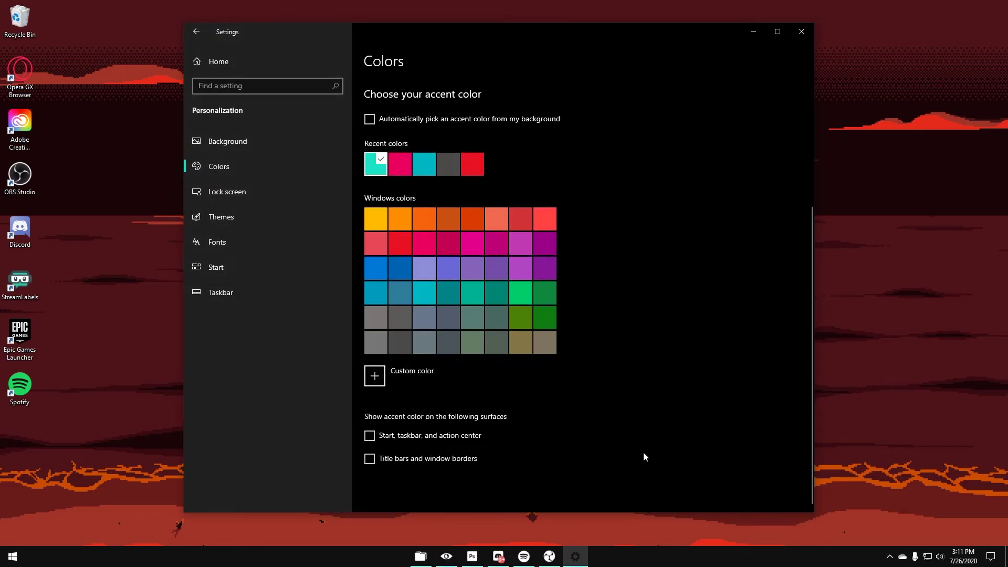
{"action": "left_click", "coordinate": [373, 438]}
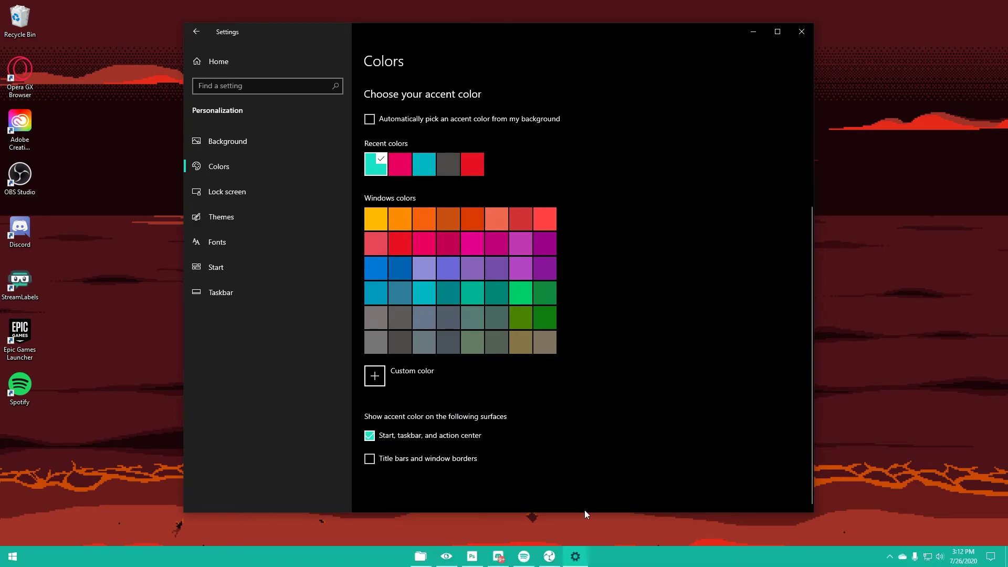
{"action": "left_click", "coordinate": [480, 250]}
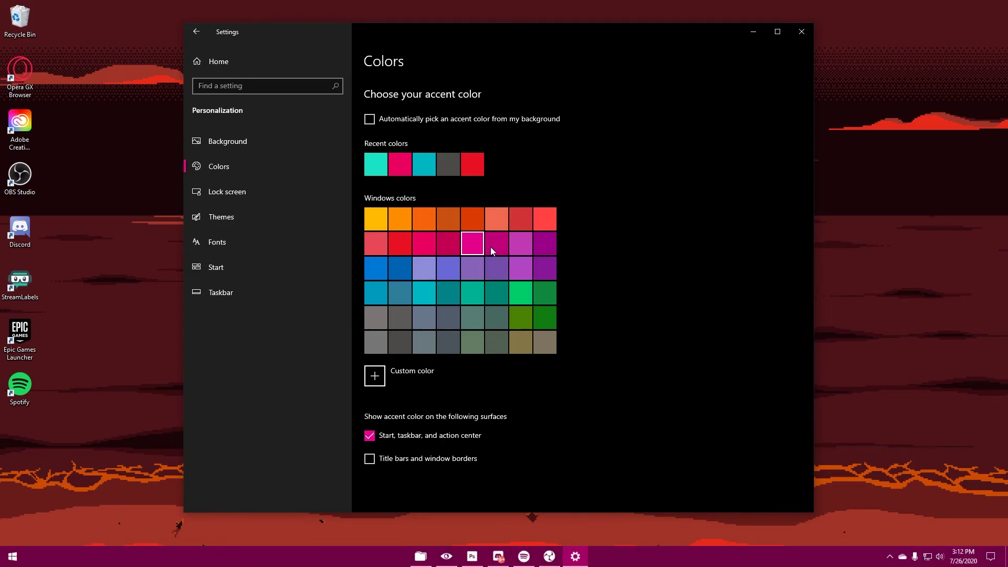
{"action": "scroll", "coordinate": [490, 247], "scroll_direction": "up", "scroll_amount": 5}
{"action": "scroll", "coordinate": [578, 366], "scroll_direction": "down", "scroll_amount": 5}
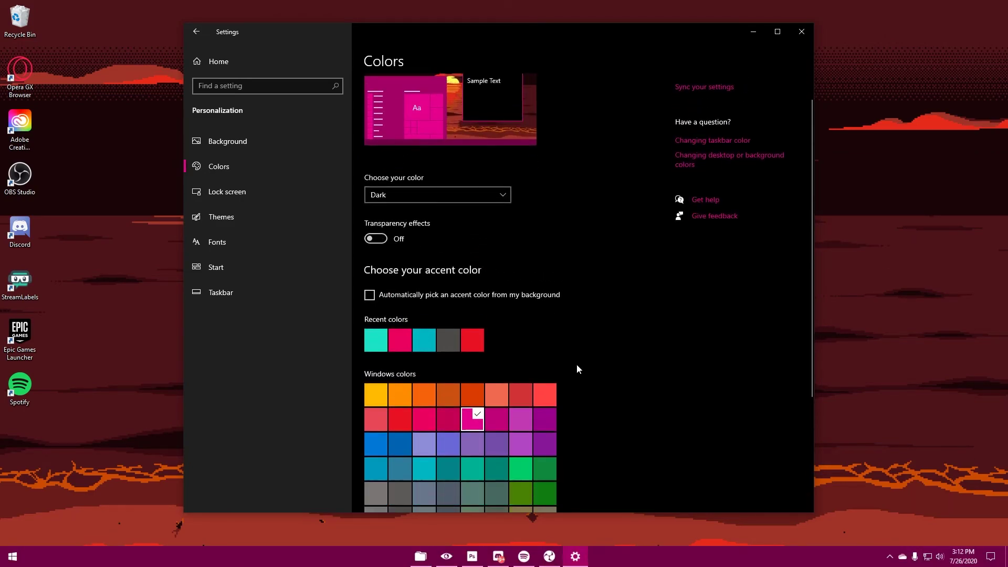
- Try orchid purple, bright green and golden yellow from the Windows colors as the accent color
{"action": "left_click", "coordinate": [517, 247]}
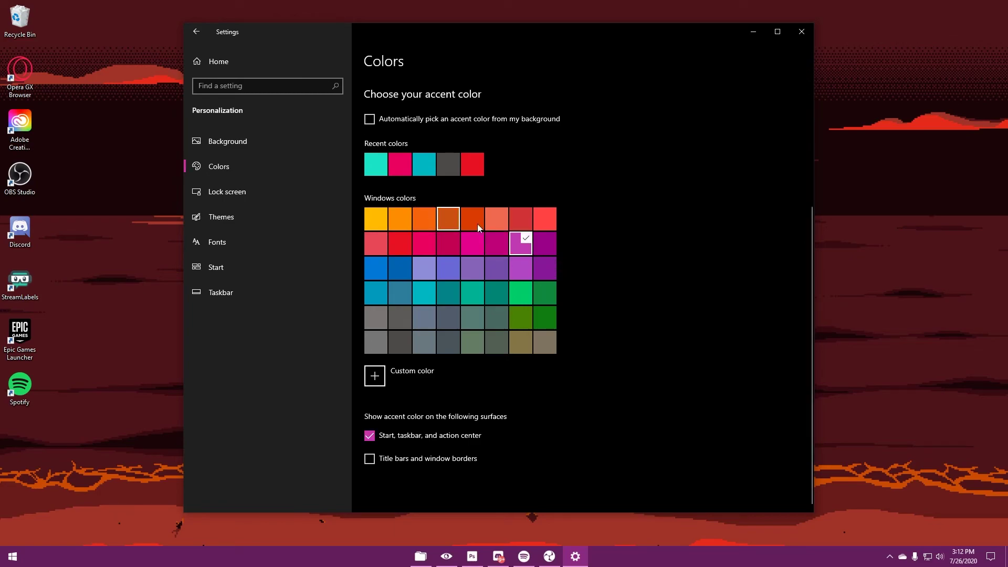
{"action": "left_click", "coordinate": [527, 284]}
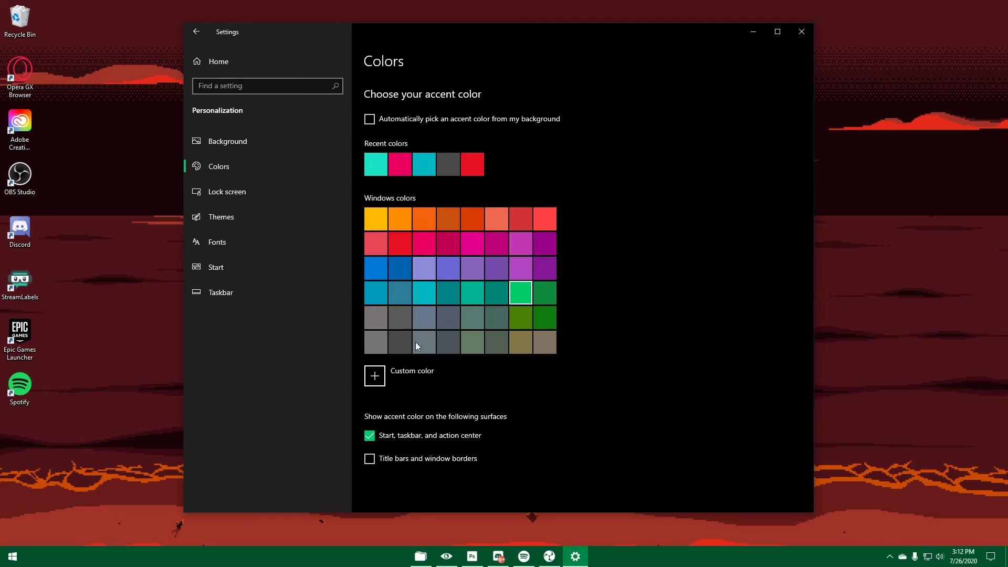
{"action": "scroll", "coordinate": [534, 360], "scroll_direction": "up", "scroll_amount": 4}
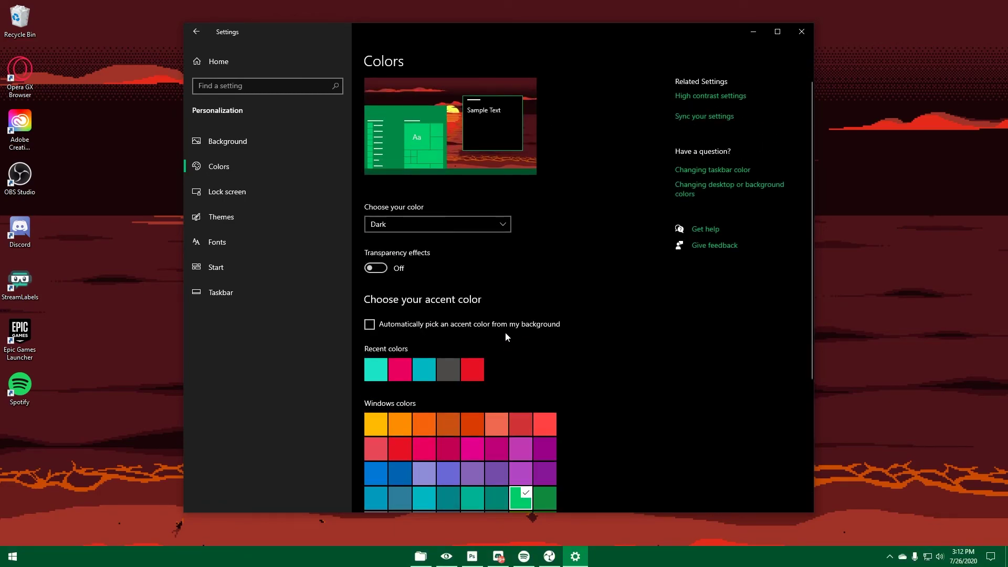
{"action": "scroll", "coordinate": [562, 260], "scroll_direction": "down", "scroll_amount": 4}
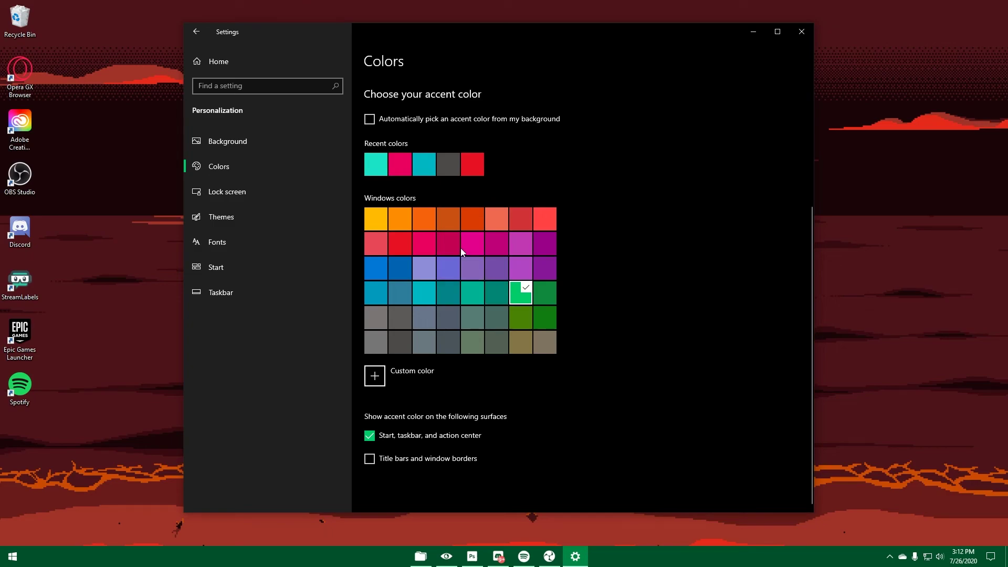
{"action": "left_click", "coordinate": [378, 224]}
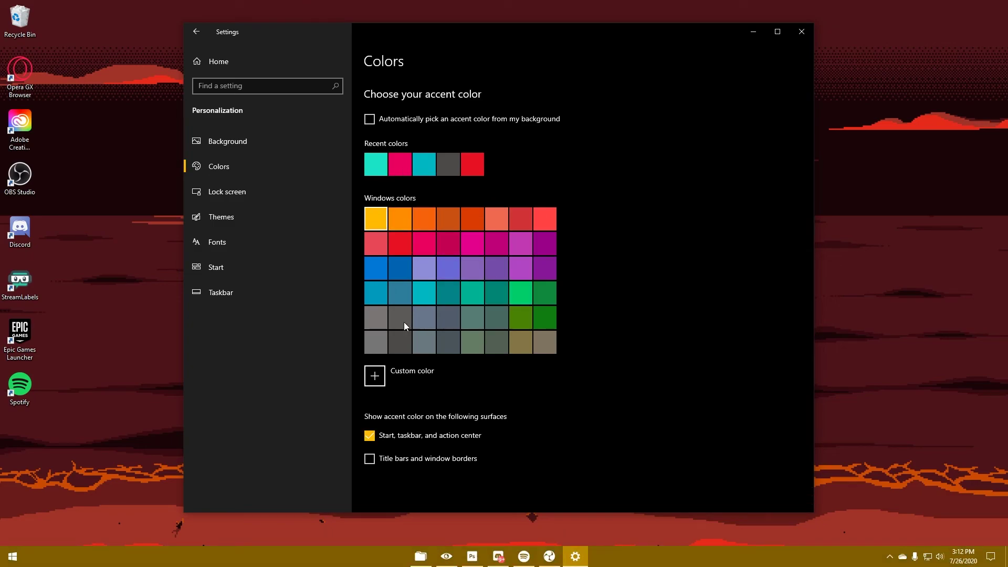
{"action": "scroll", "coordinate": [409, 435], "scroll_direction": "up", "scroll_amount": 4}
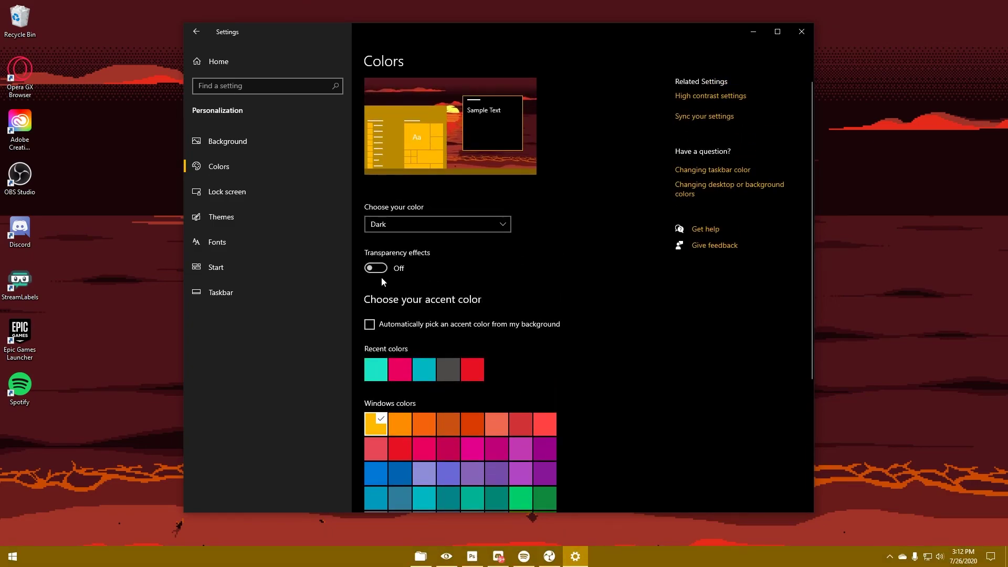
{"action": "scroll", "coordinate": [409, 347], "scroll_direction": "down", "scroll_amount": 4}
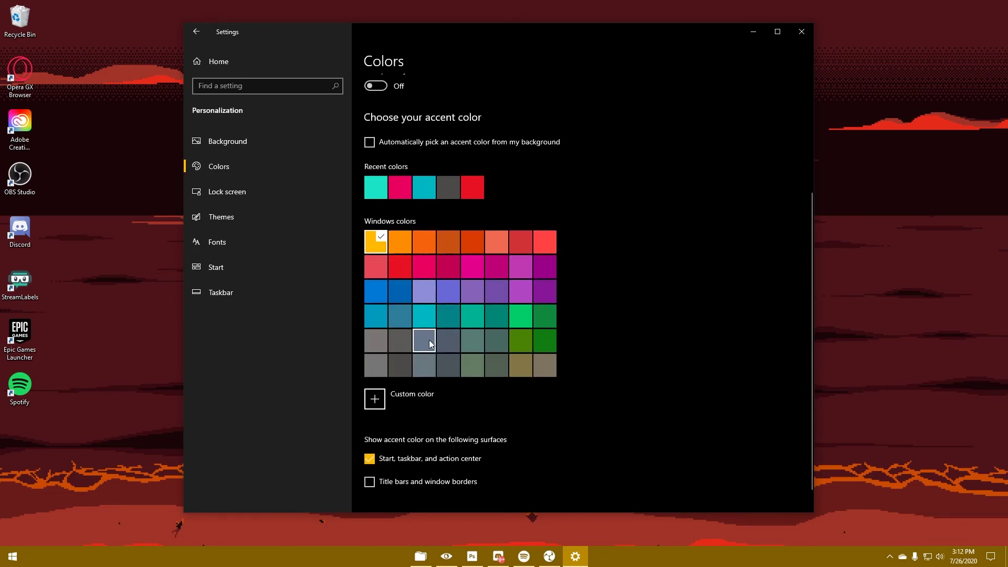
- Stop showing the accent color on Start, taskbar, and action center, and choose orchid purple as the accent color
{"action": "left_click", "coordinate": [369, 436]}
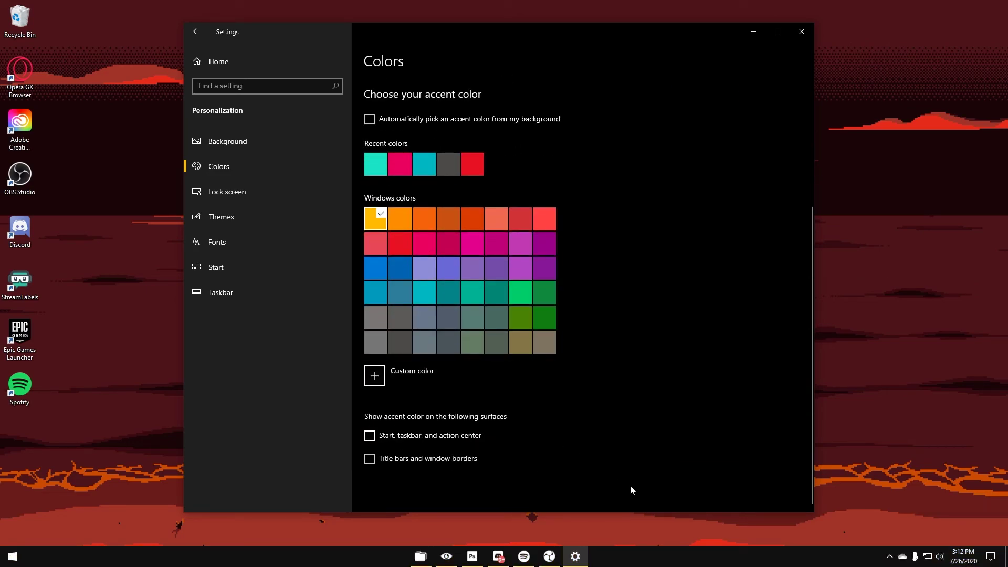
{"action": "left_click", "coordinate": [425, 239]}
{"action": "left_click", "coordinate": [524, 246]}
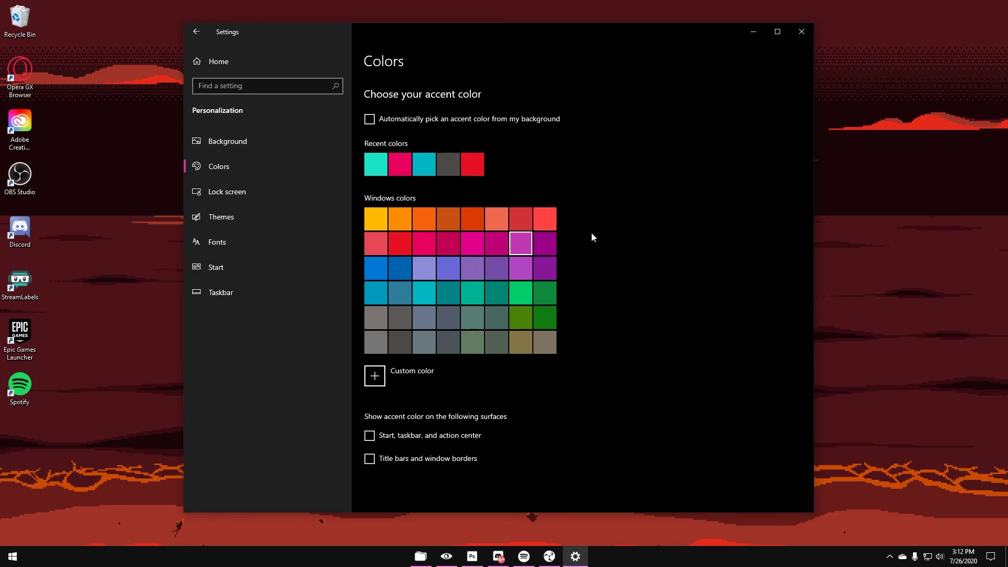